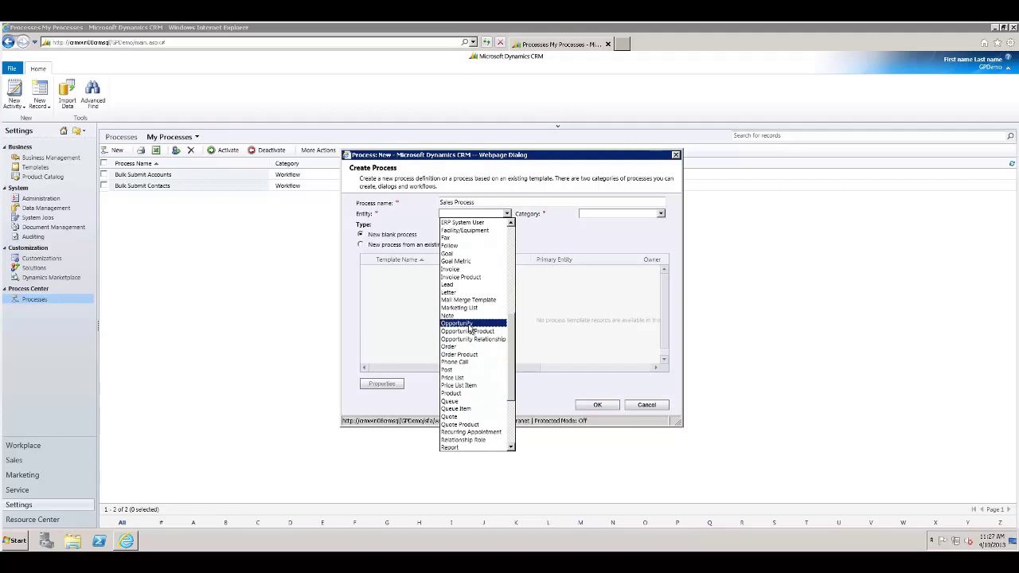
Create Sales Process as an Opportunity Workflow, maximize its editor, and make it runnable on demand
left_click(465, 323)
left_click(661, 214)
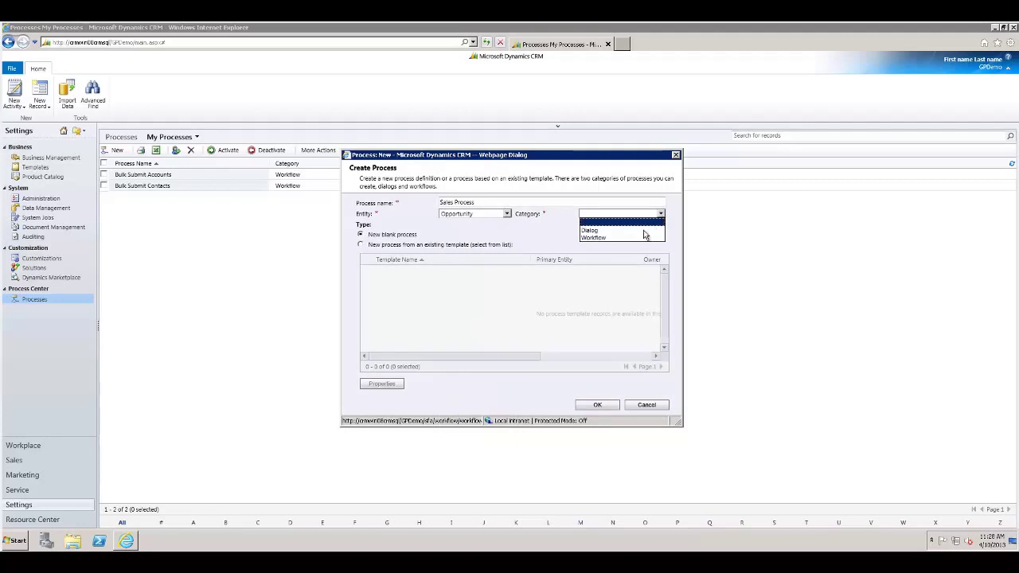
left_click(605, 239)
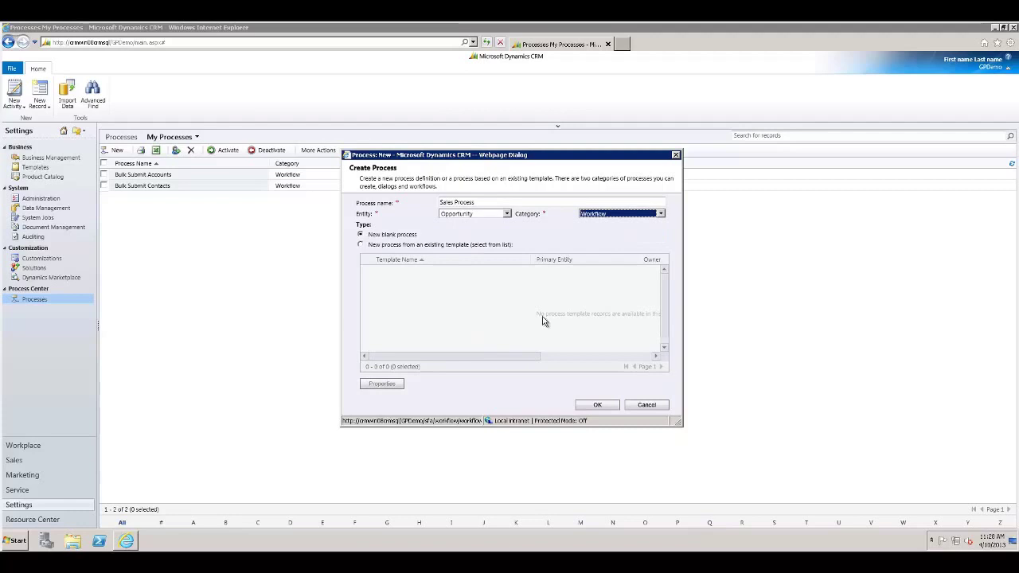
left_click(597, 404)
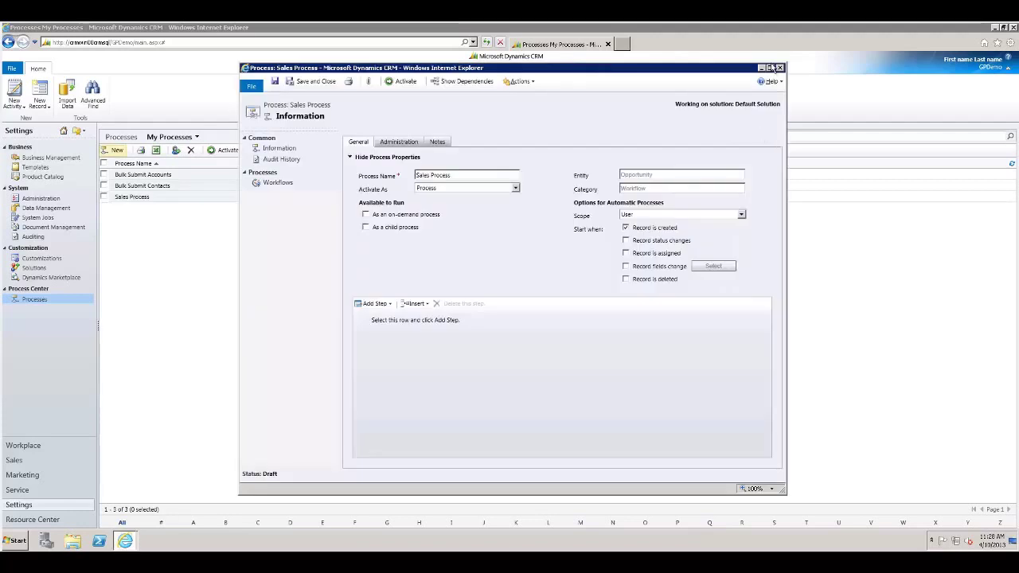
left_click(769, 68)
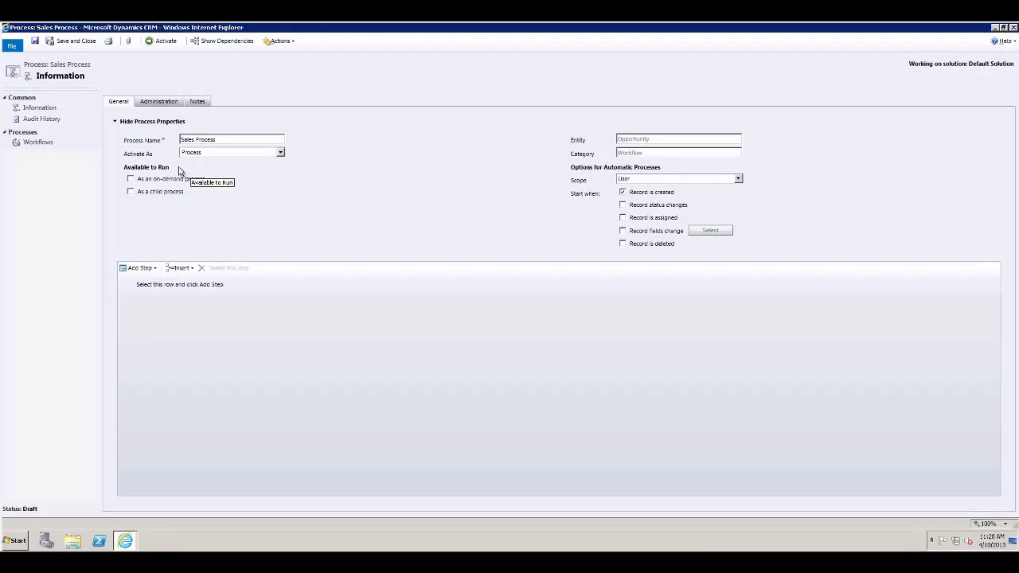
left_click(130, 180)
Set Scope to Organization and add 'Record fields change' as a start trigger, opening its field list
left_click(643, 181)
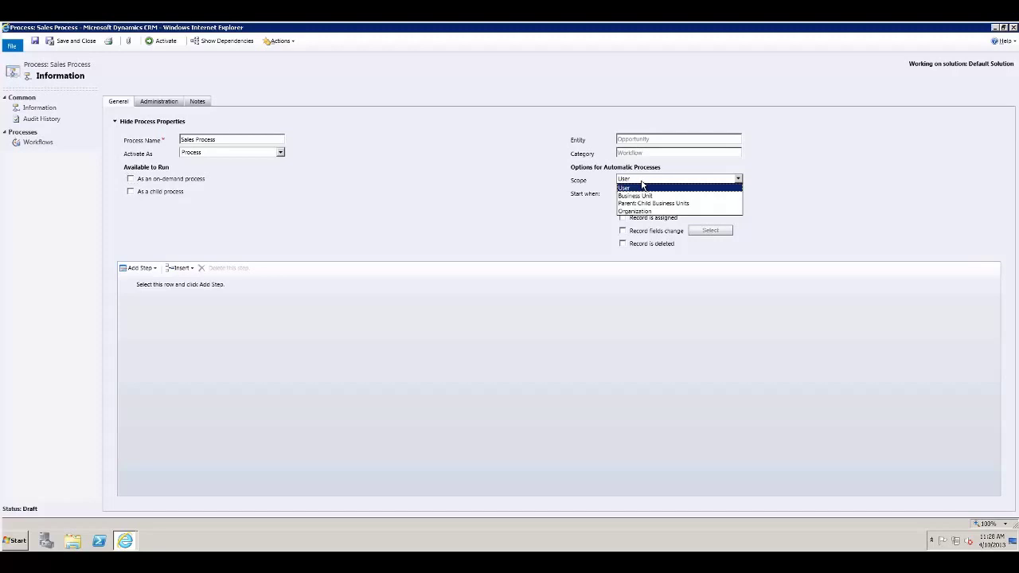
left_click(645, 180)
left_click(645, 180)
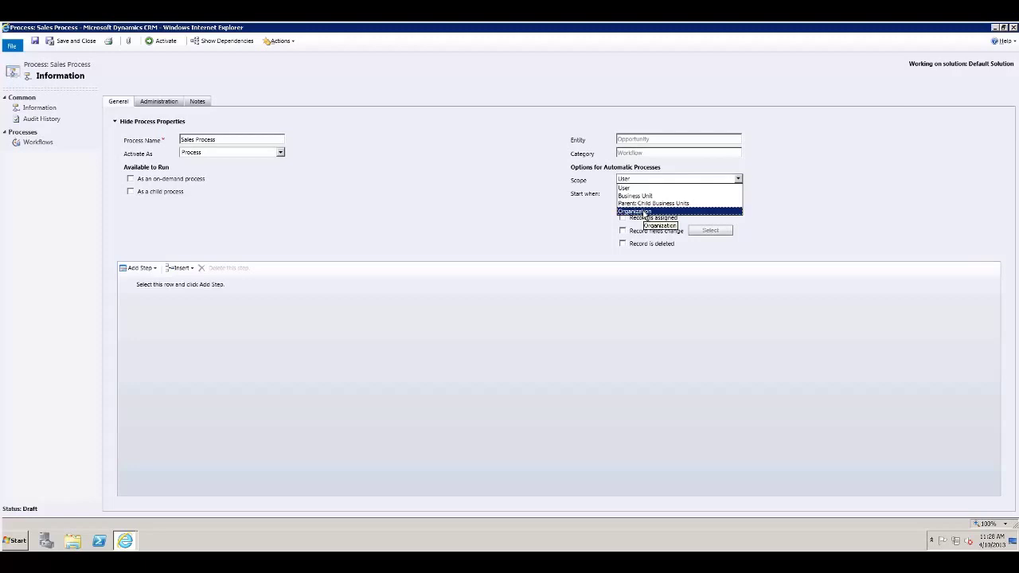
left_click(644, 213)
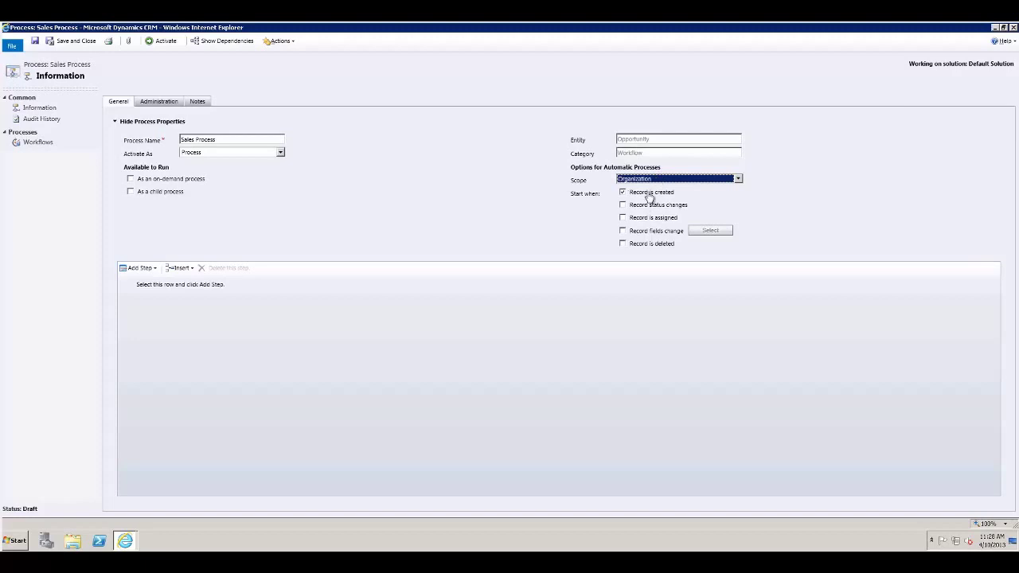
left_click(623, 231)
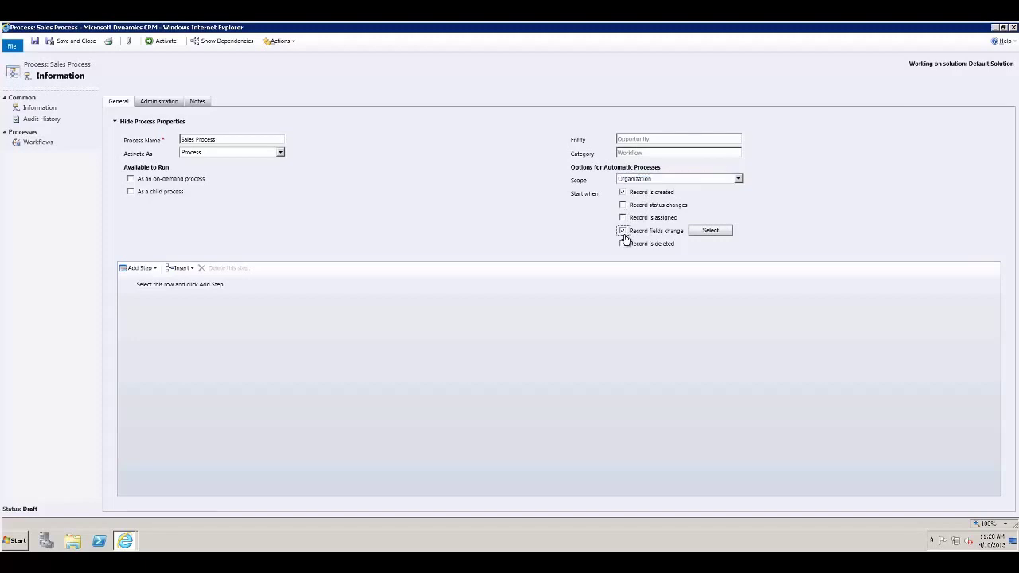
left_click(708, 231)
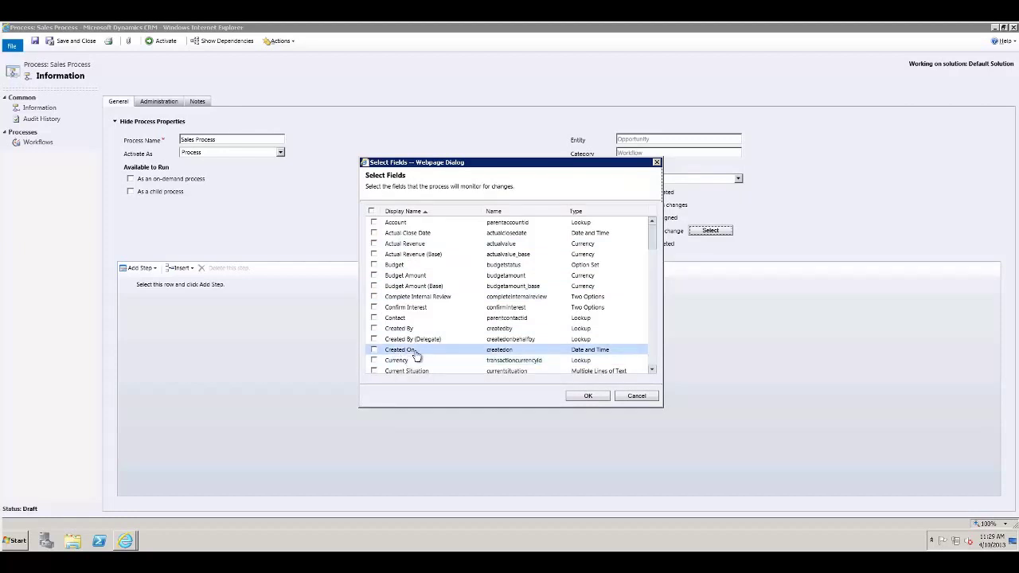
Cancel field selection, untick 'Record fields change', and open Add Step on the empty step row
left_click(637, 395)
left_click(623, 231)
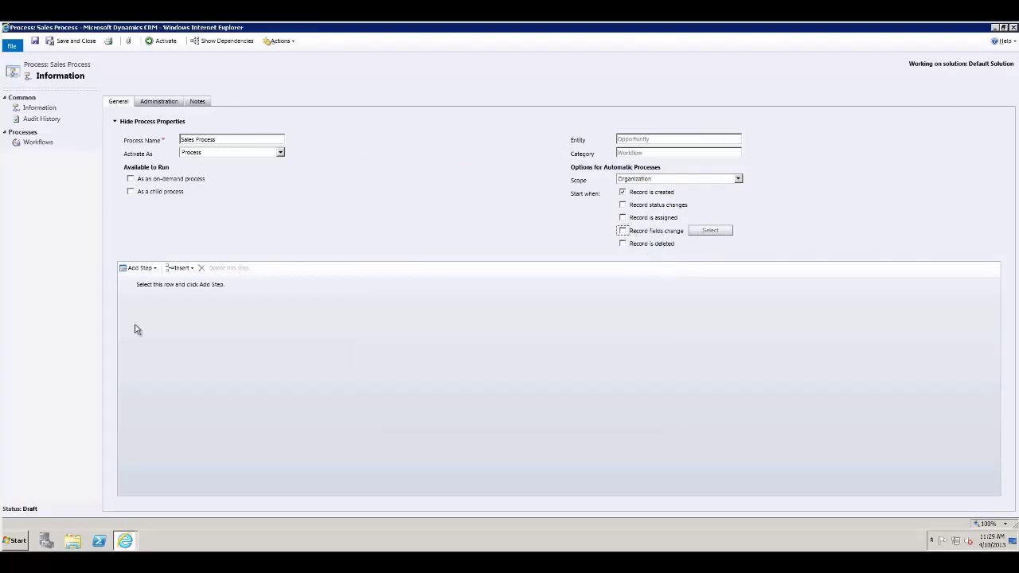
left_click(150, 285)
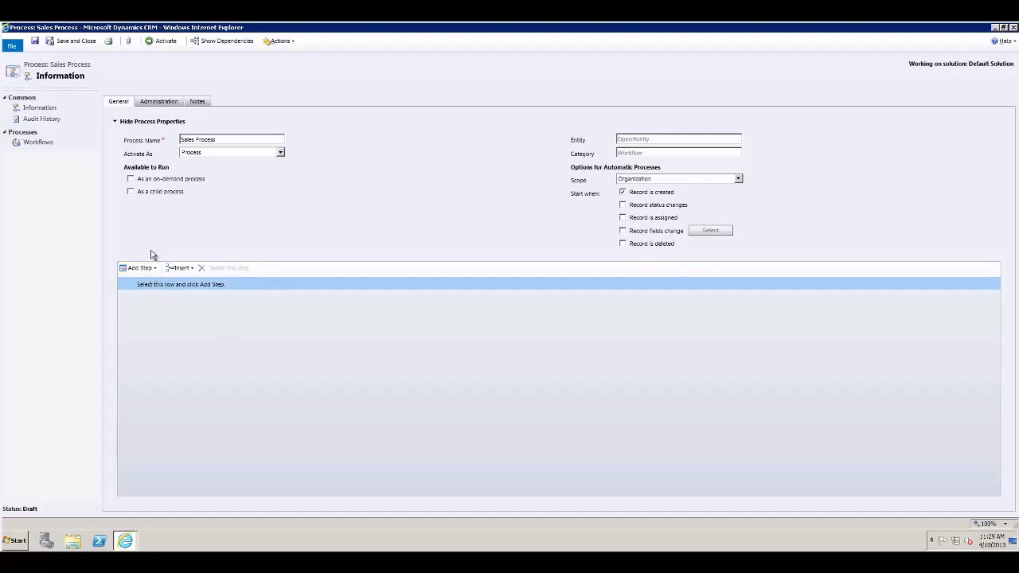
left_click(154, 269)
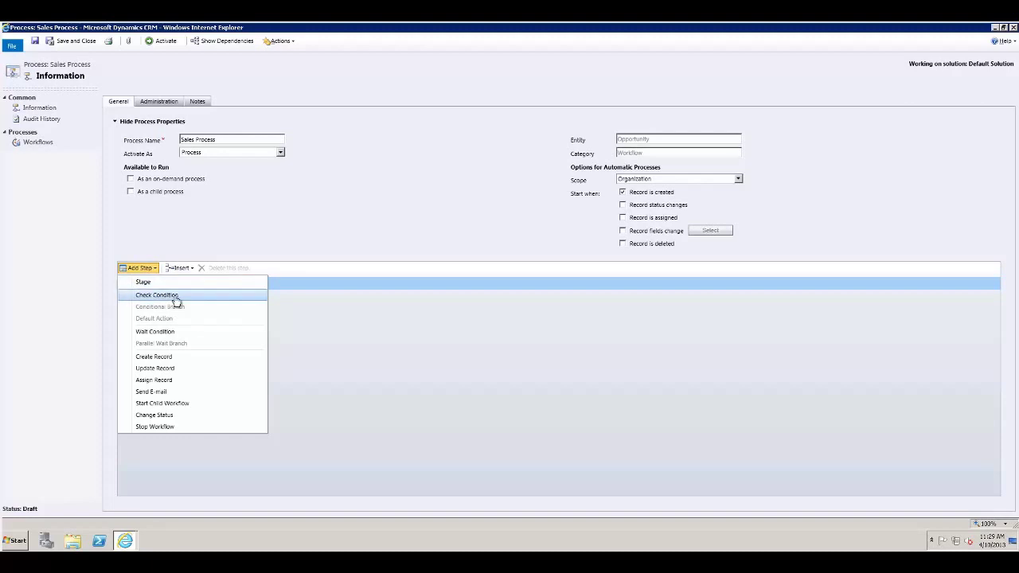
Add a Create Record step for a Phone Call and open its Set Properties form
left_click(170, 359)
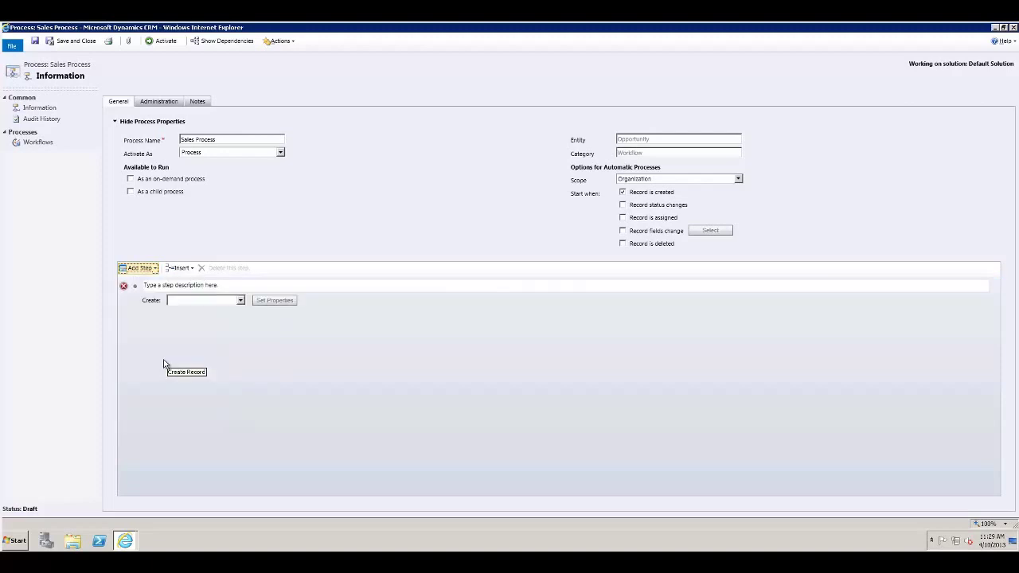
left_click(242, 301)
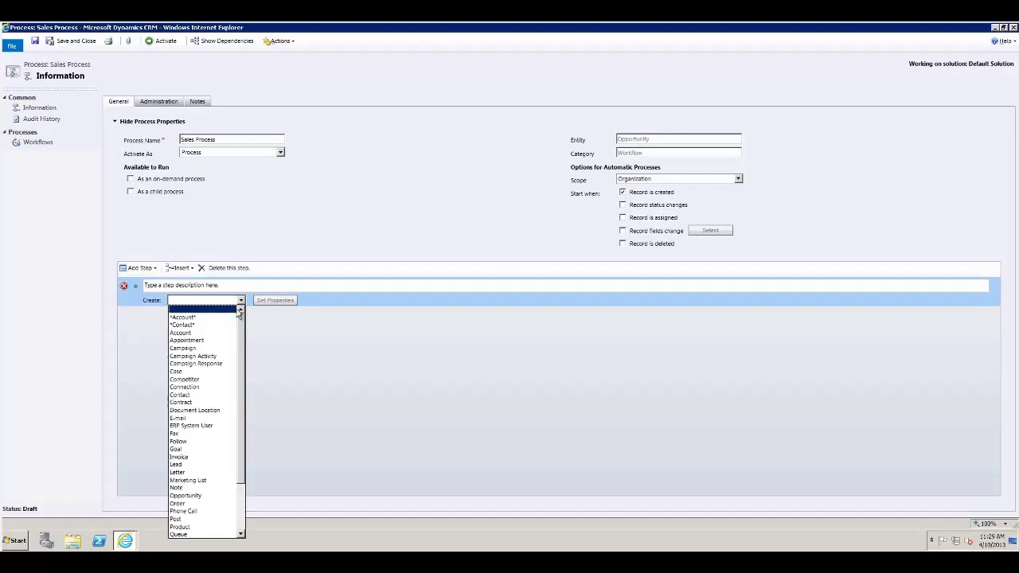
left_click(204, 515)
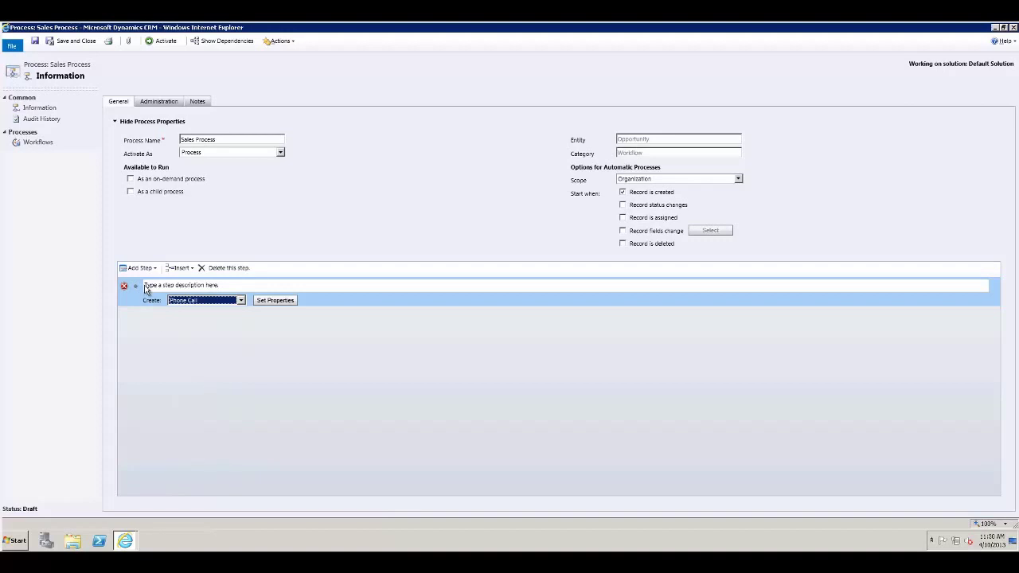
left_click(276, 304)
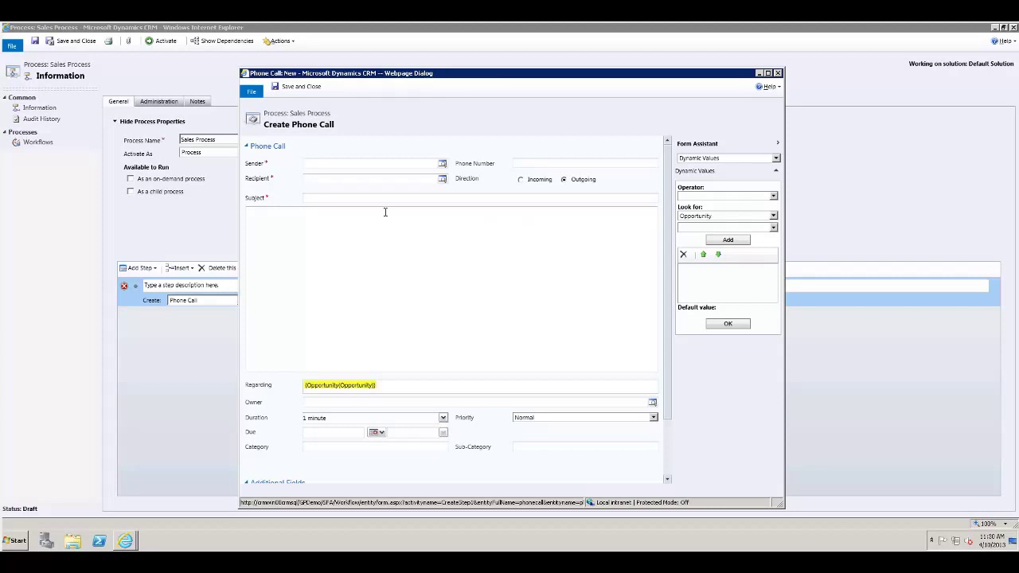
Set the phone call's Sender to {Owner(Opportunity)}
left_click(323, 164)
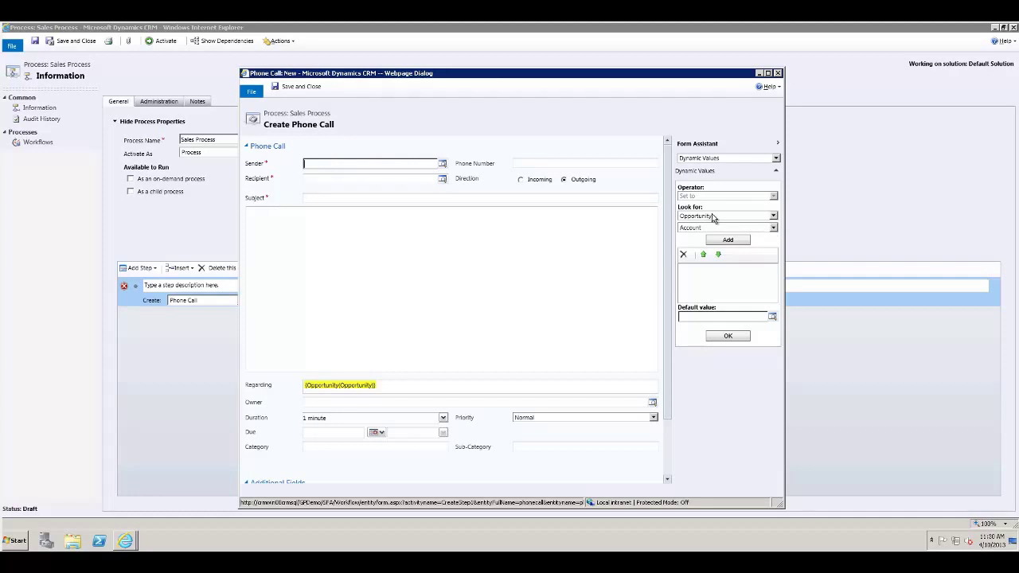
left_click(778, 233)
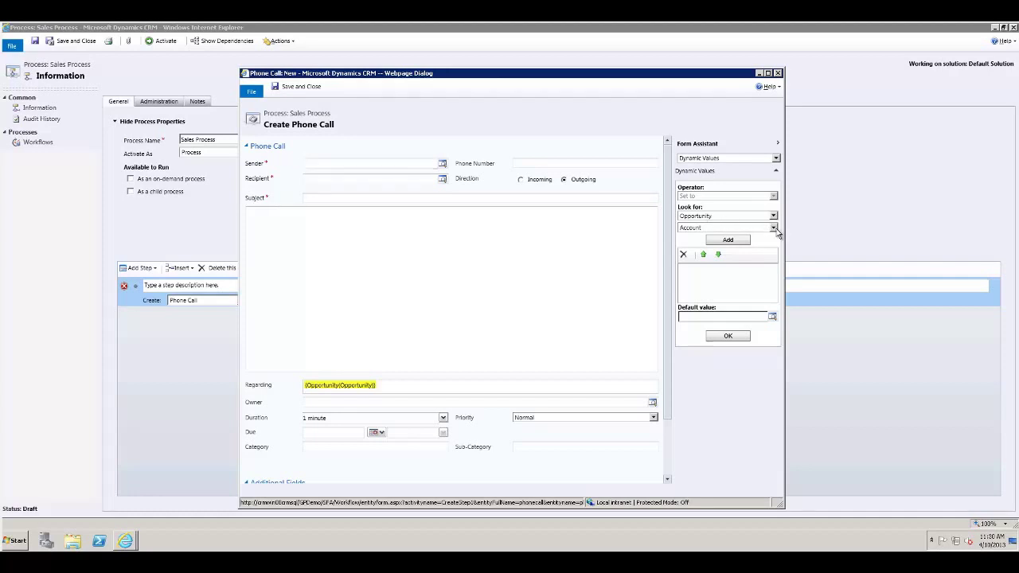
left_click(775, 229)
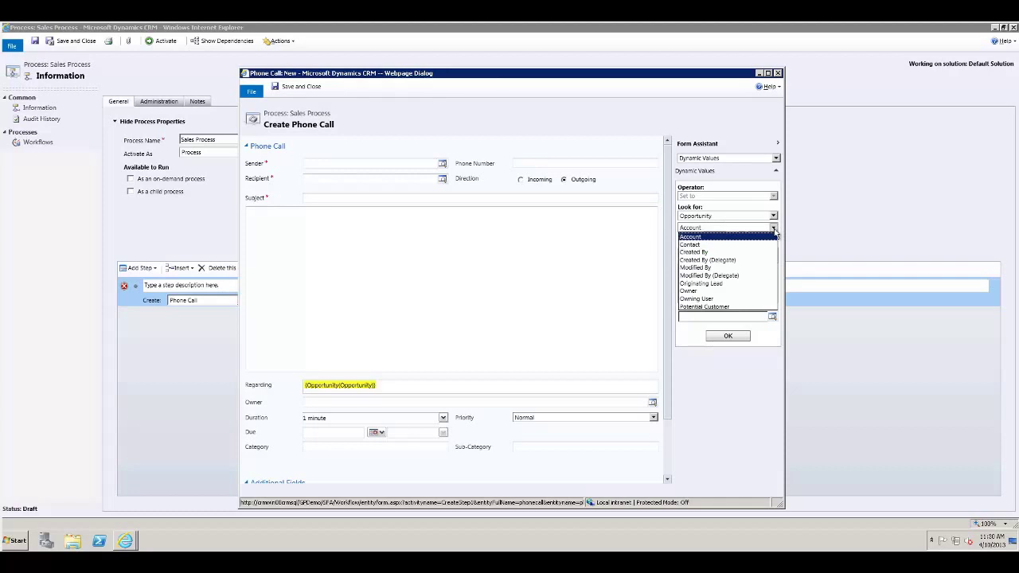
left_click(690, 291)
left_click(725, 241)
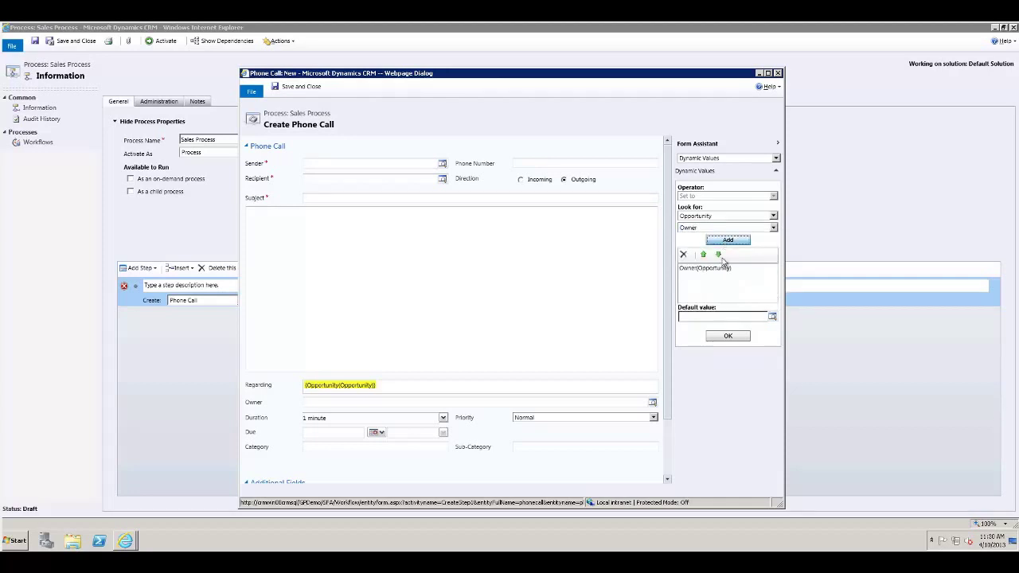
left_click(728, 336)
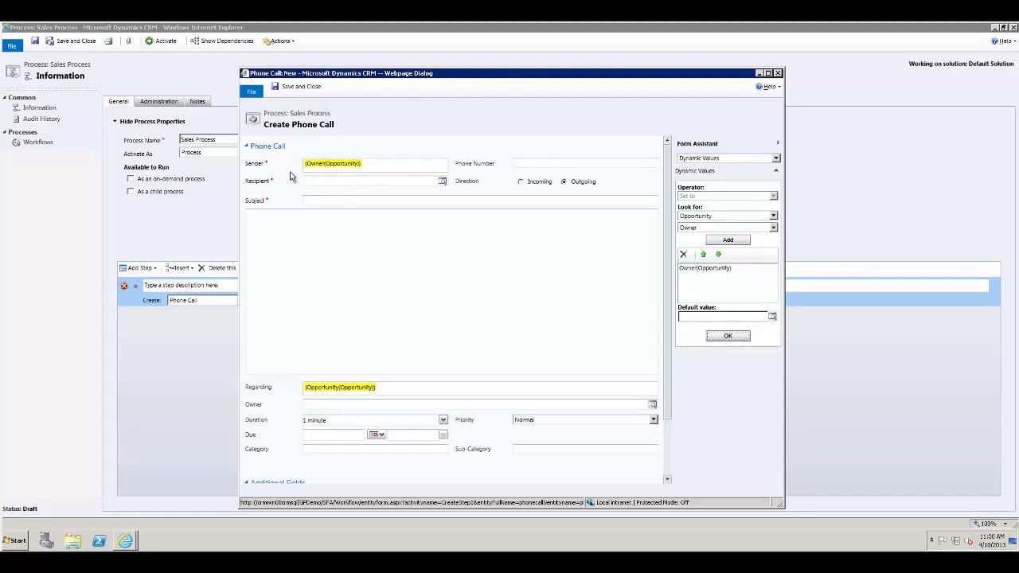
Set the phone call's Owner field to {Owner(Opportunity)}
left_click(321, 181)
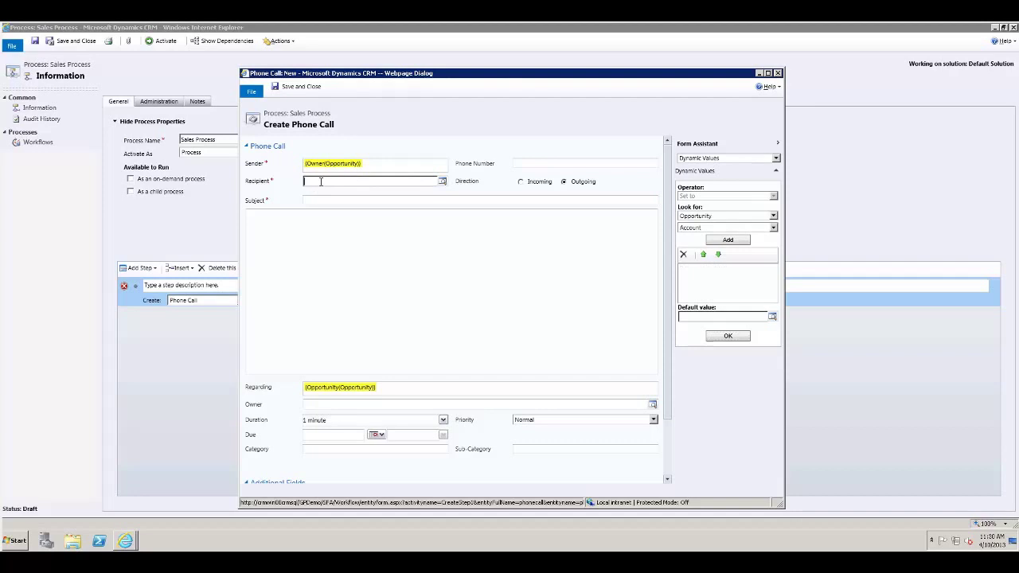
left_click(367, 405)
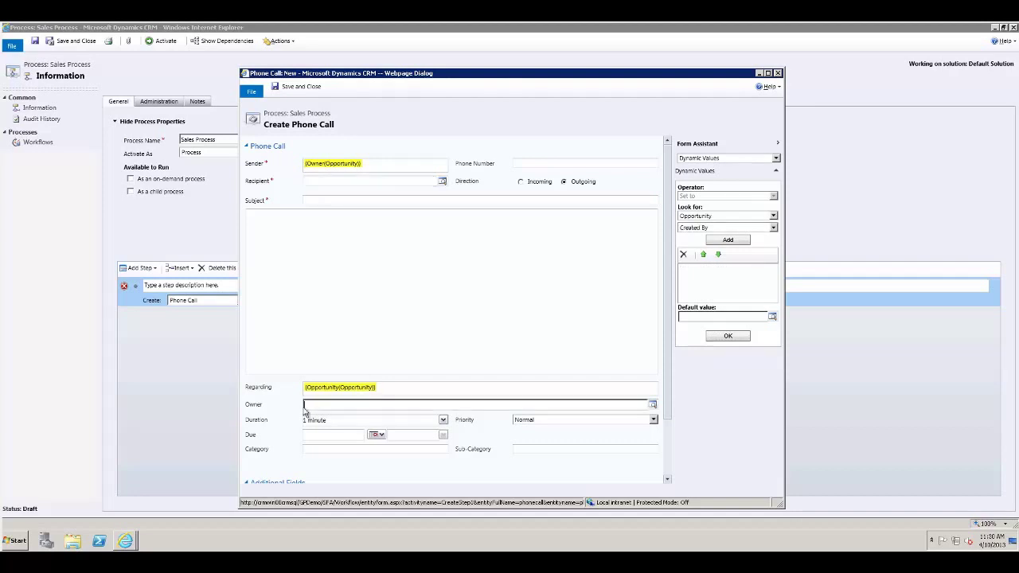
left_click(719, 229)
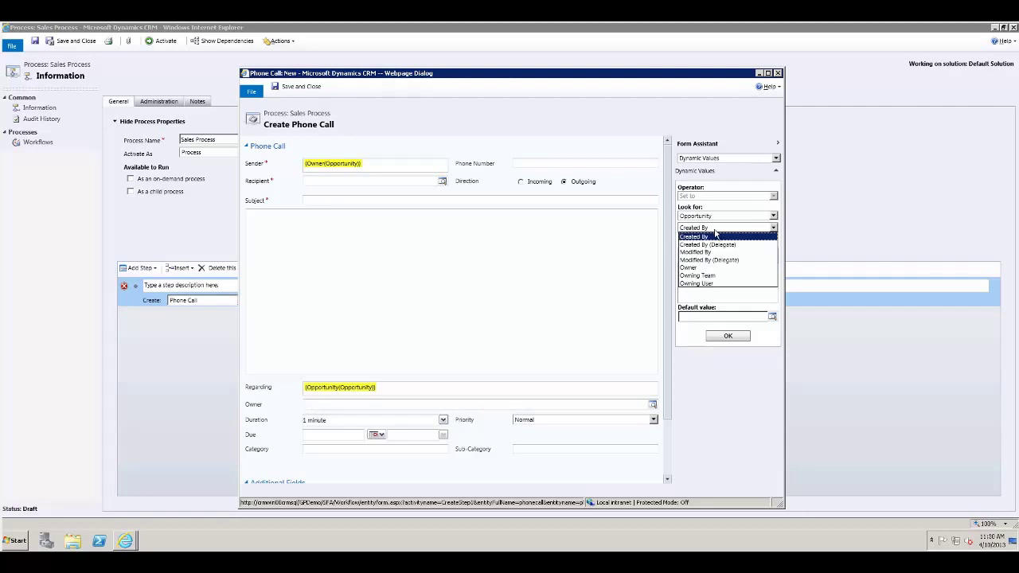
left_click(707, 269)
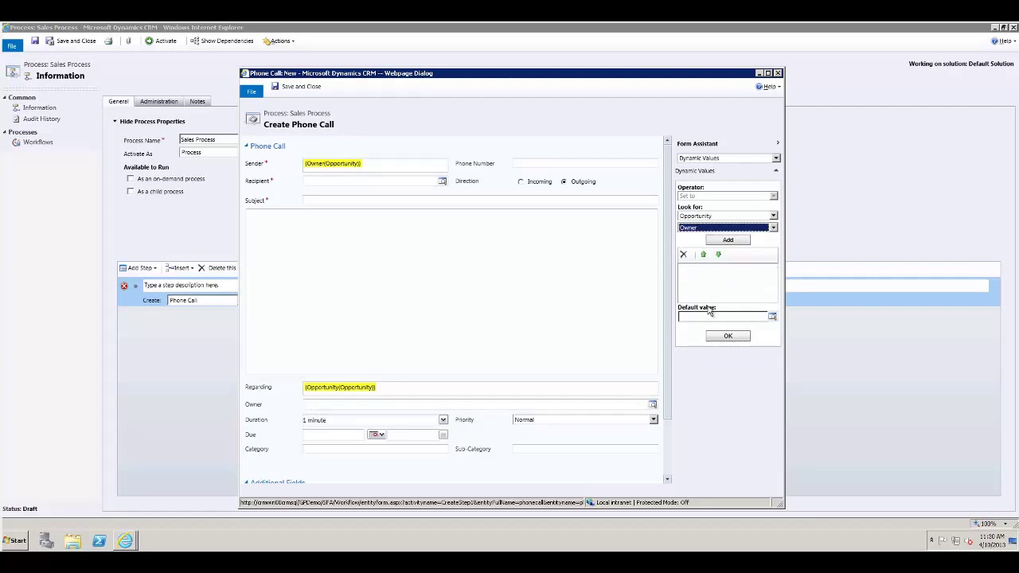
left_click(723, 241)
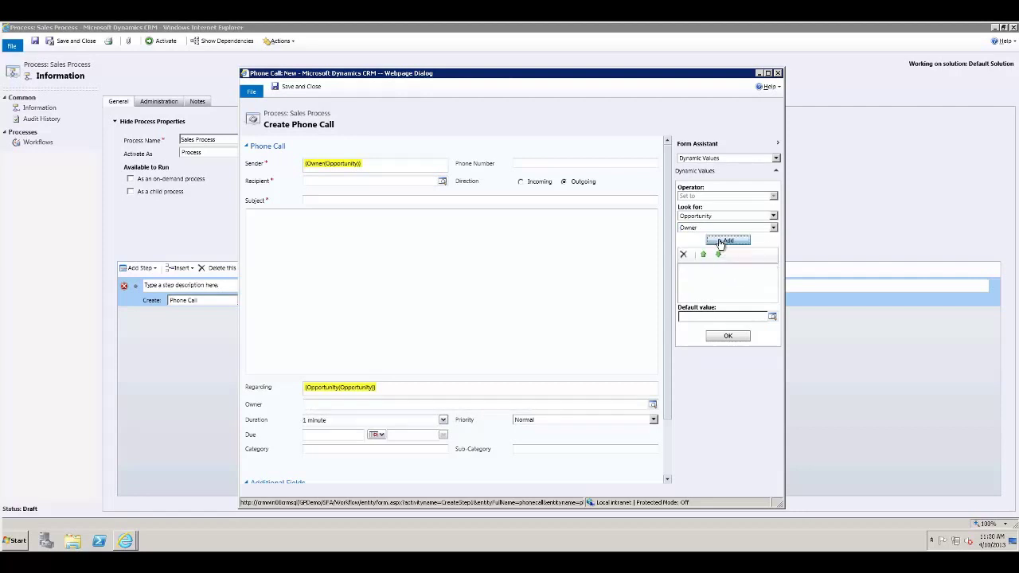
left_click(727, 336)
Set Recipient to {Primary Contact(Account (Account))}, the opportunity account's Primary Contact
left_click(316, 179)
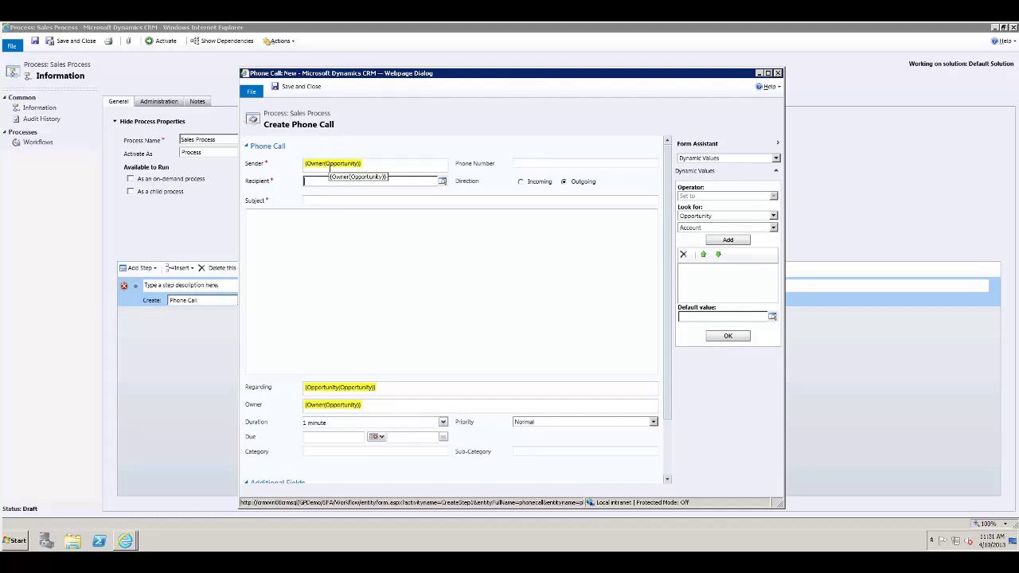
left_click(717, 216)
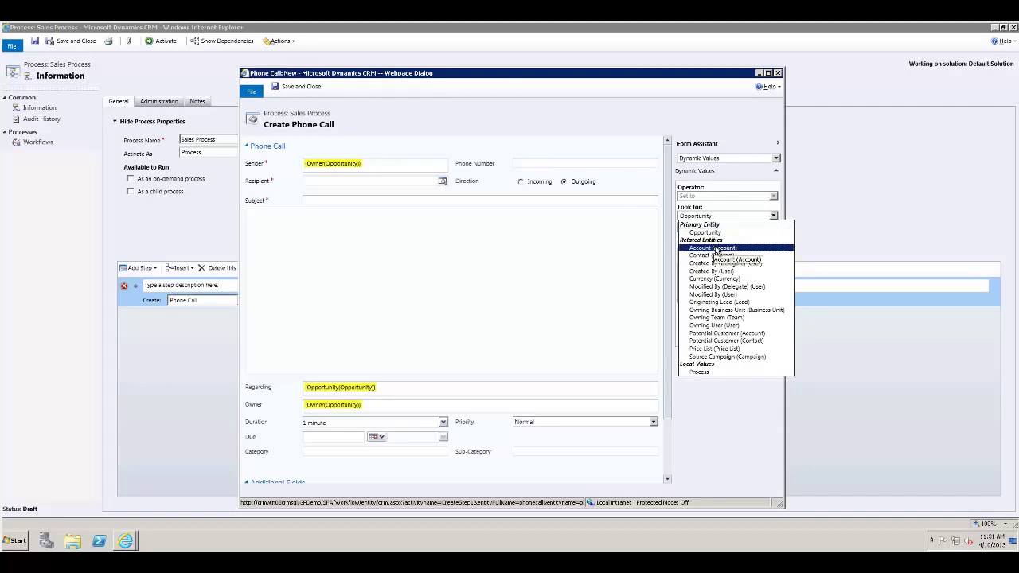
left_click(716, 249)
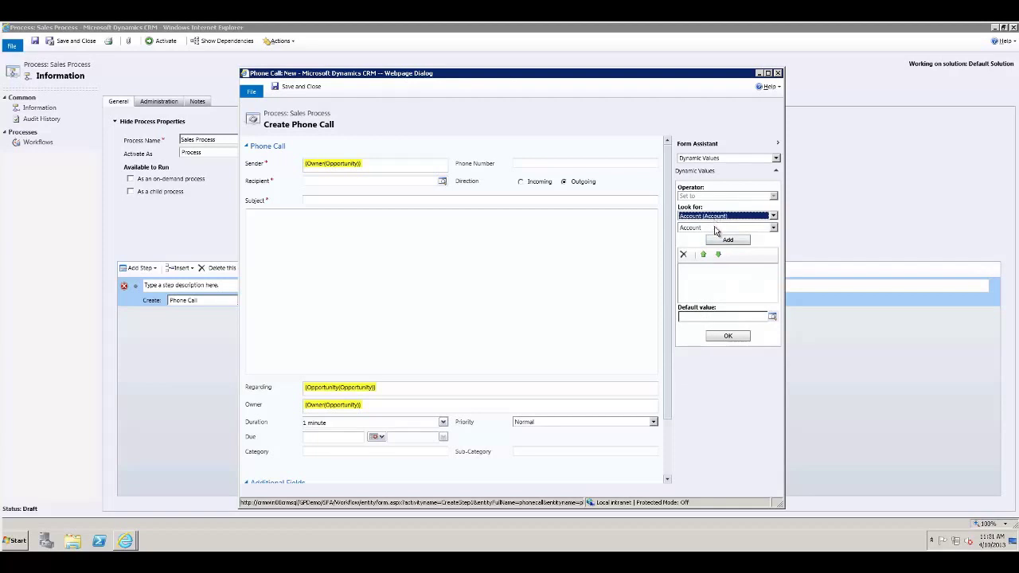
left_click(716, 230)
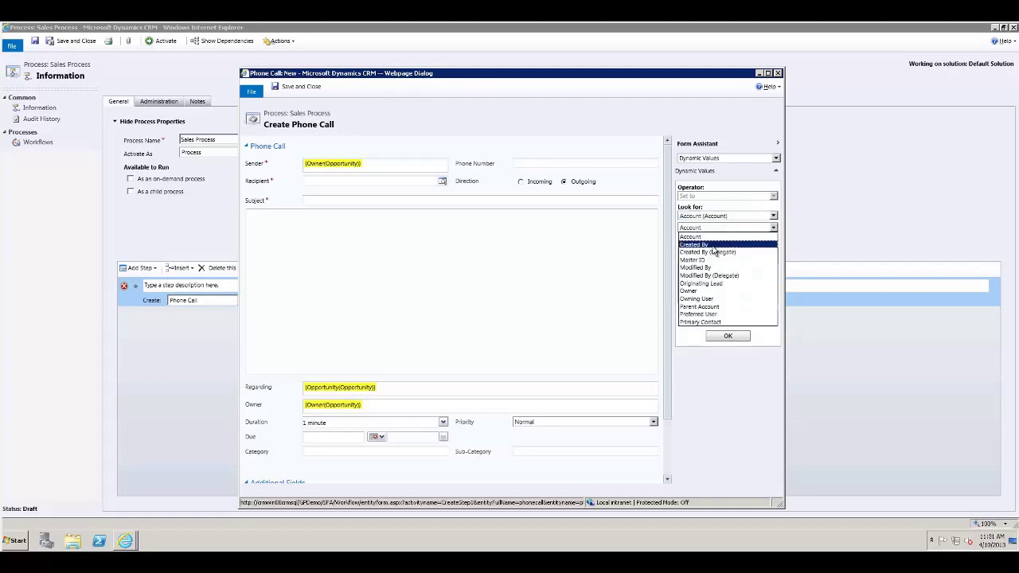
left_click(710, 323)
left_click(720, 242)
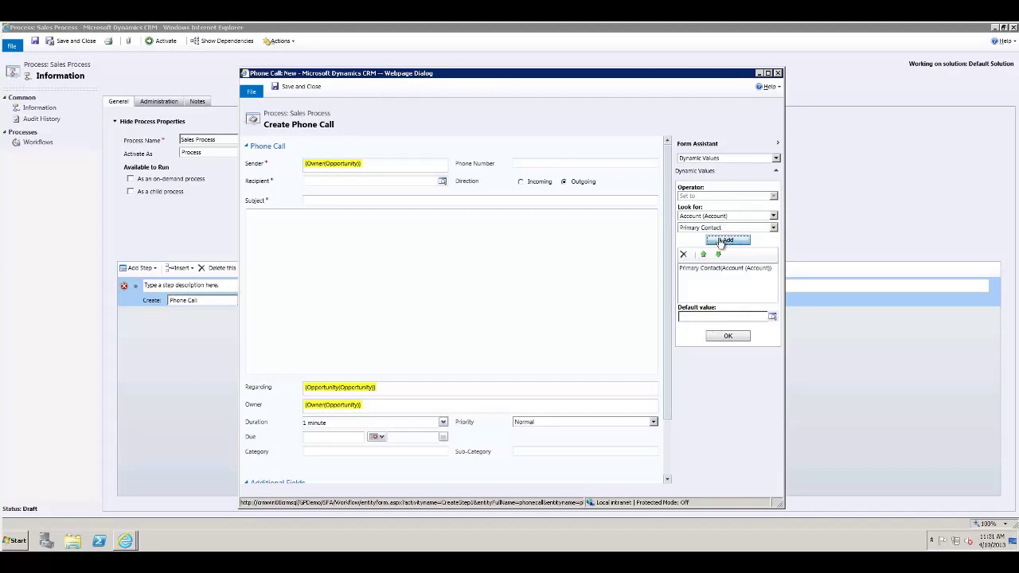
left_click(726, 338)
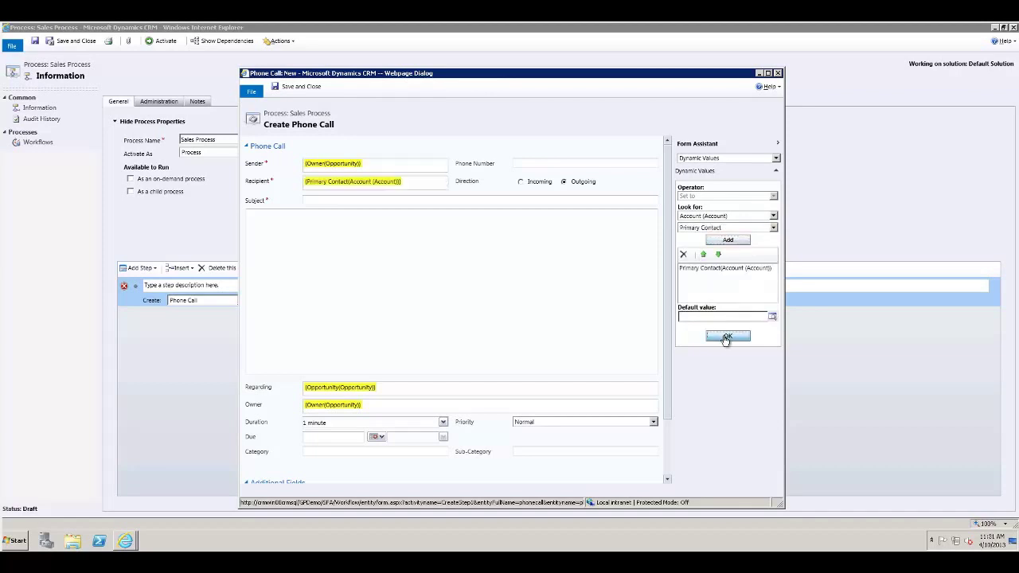
left_click(321, 200)
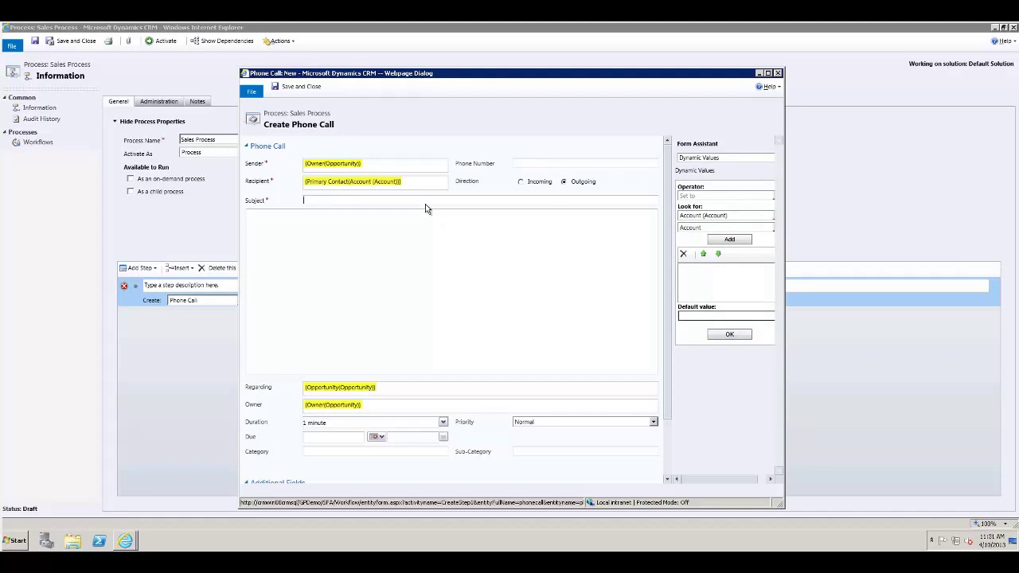
Make Subject 'Follow up with' plus {Topic(Opportunity)}, using 'Customer' as the default value
type("Foo")
type("low up with")
left_click(726, 216)
left_click(717, 223)
left_click(717, 228)
key("s")
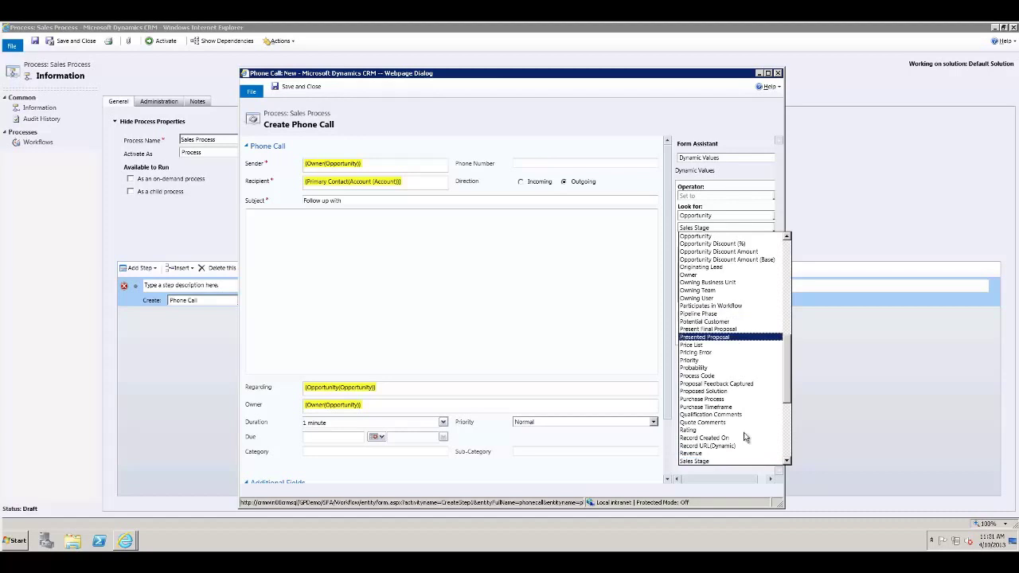
scroll(787, 462, "down", 1)
left_click(694, 450)
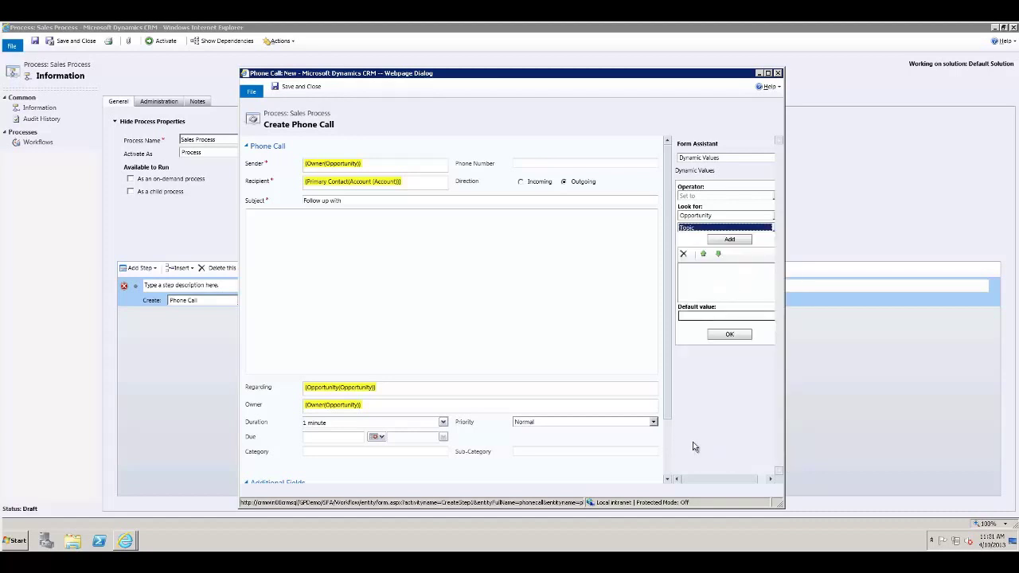
left_click(729, 240)
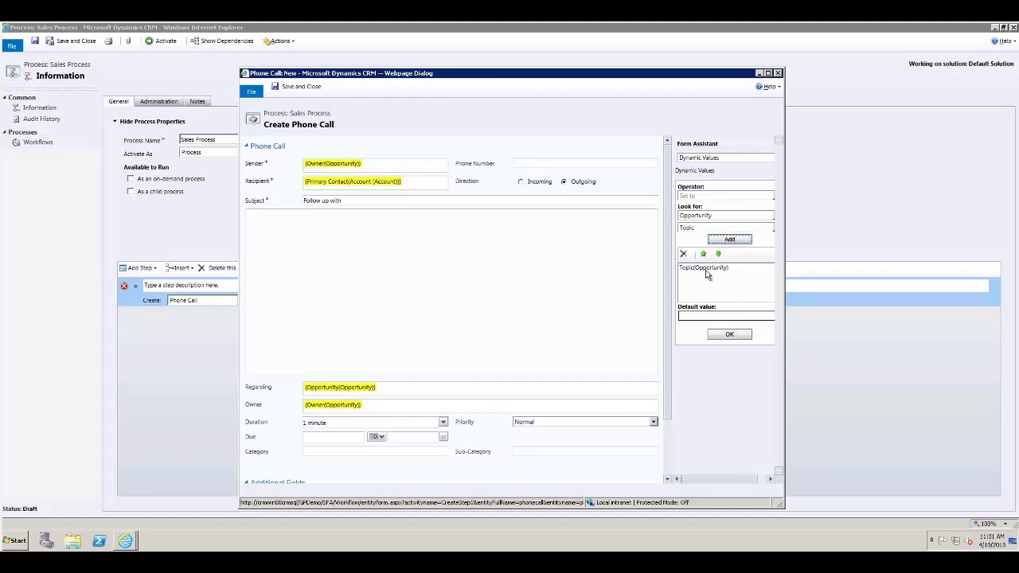
left_click(710, 316)
type("Customer")
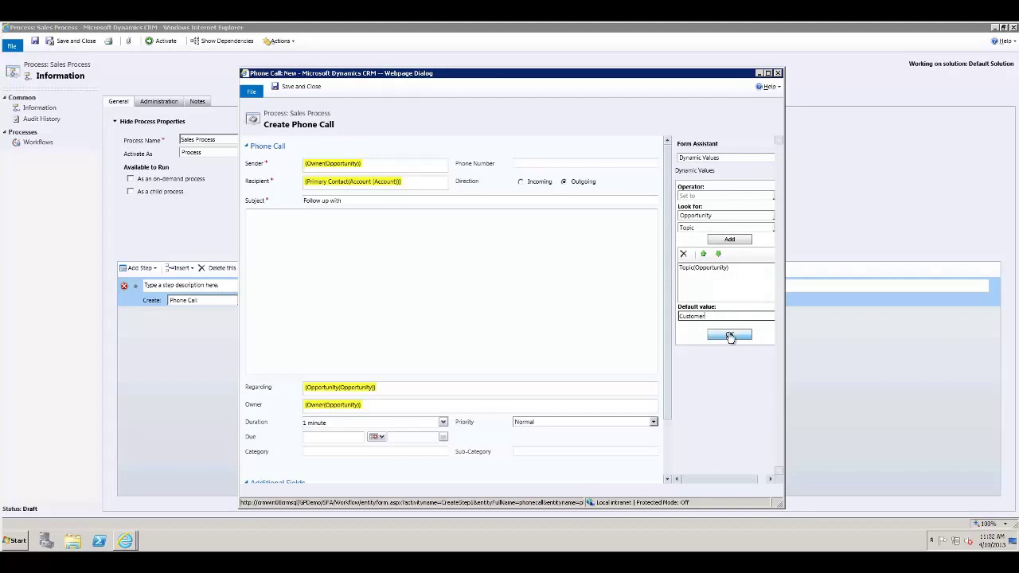
left_click(730, 335)
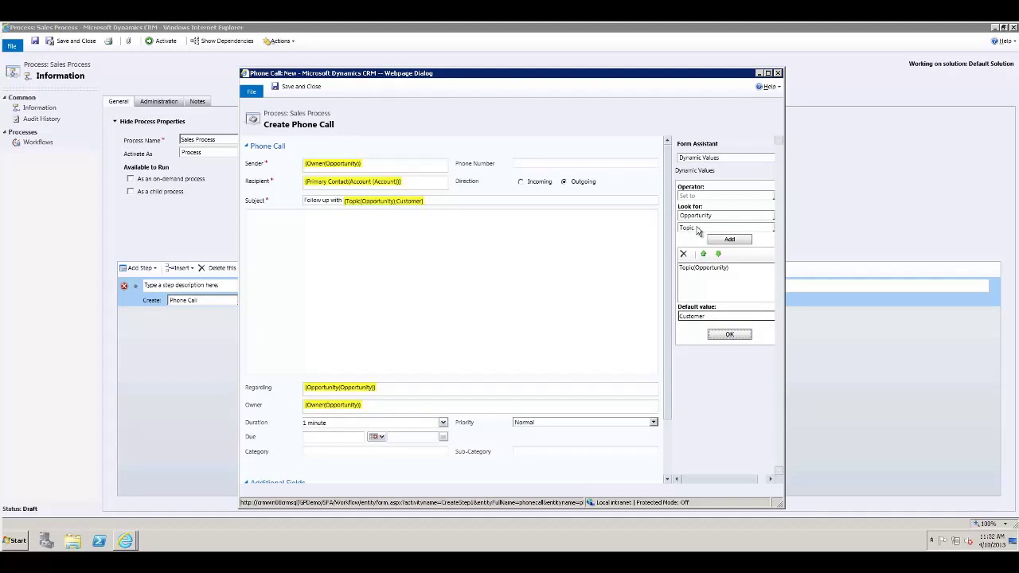
Set the phone call's Due date to 7 days After Created On(Opportunity)
left_click(336, 436)
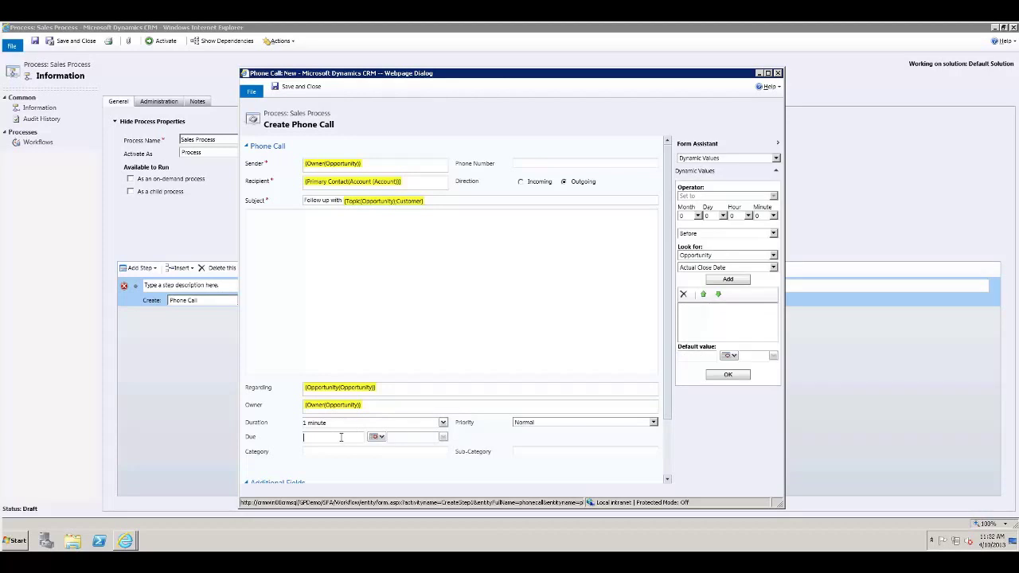
left_click(723, 216)
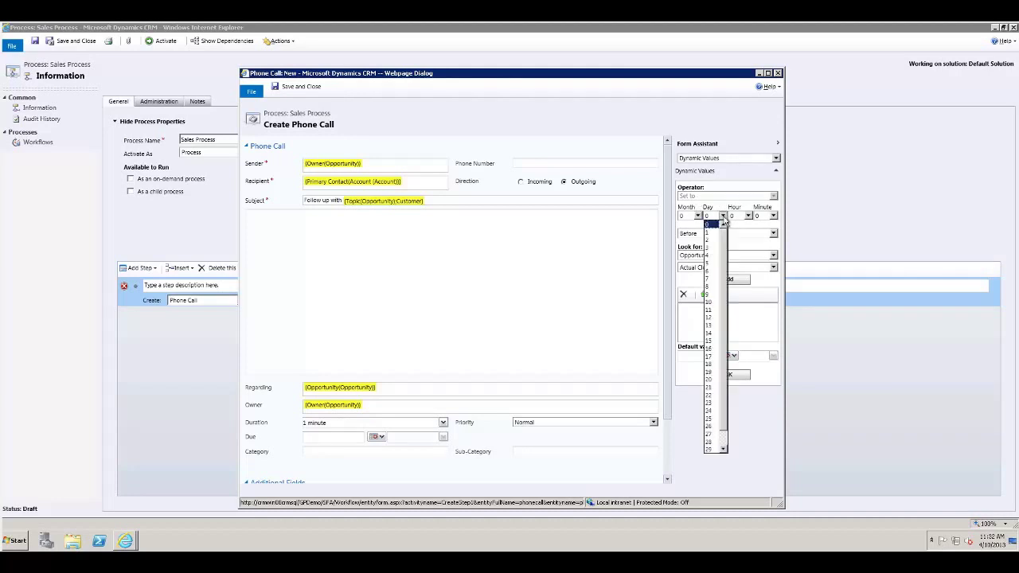
left_click(711, 280)
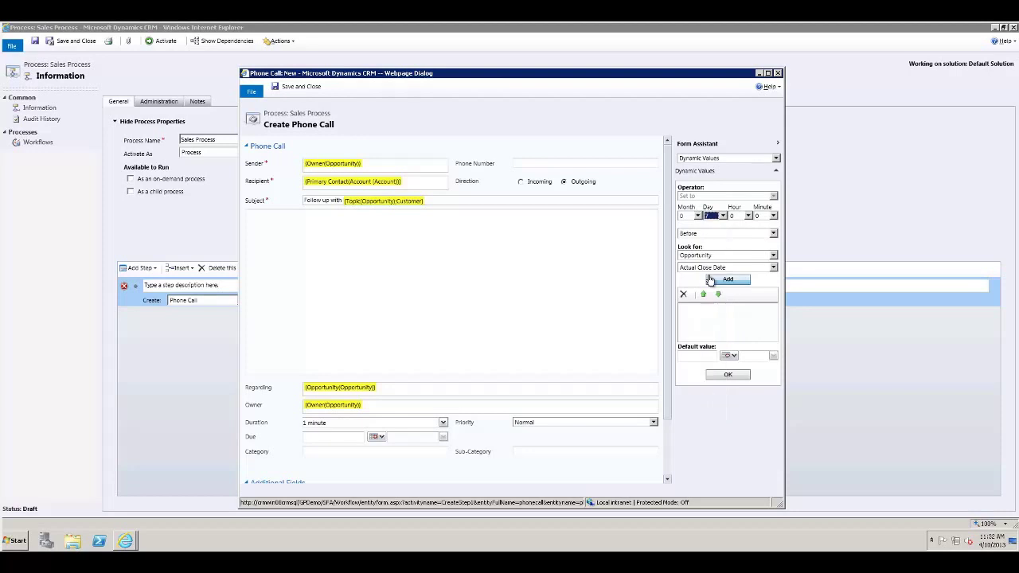
left_click(704, 233)
left_click(702, 253)
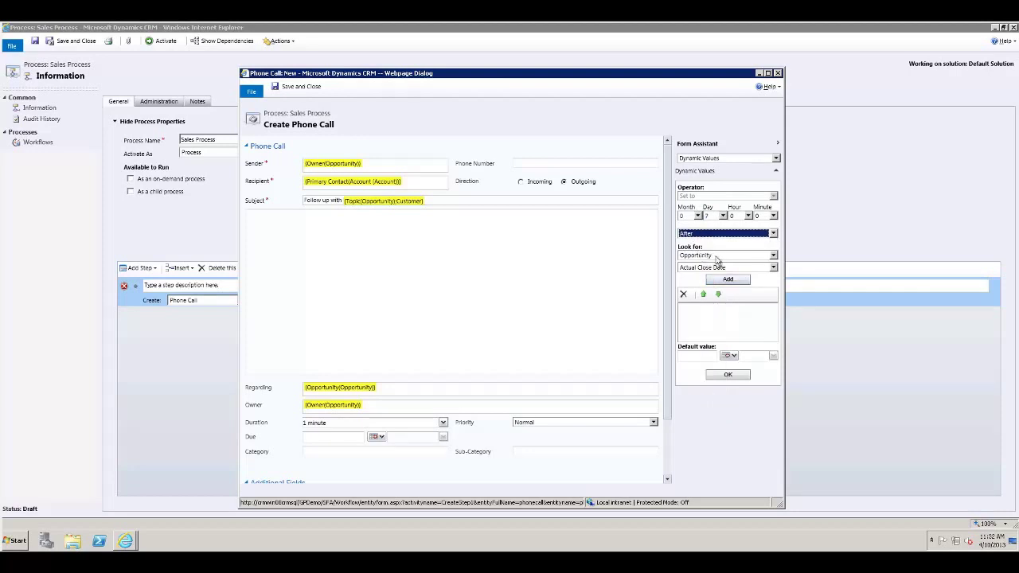
left_click(718, 267)
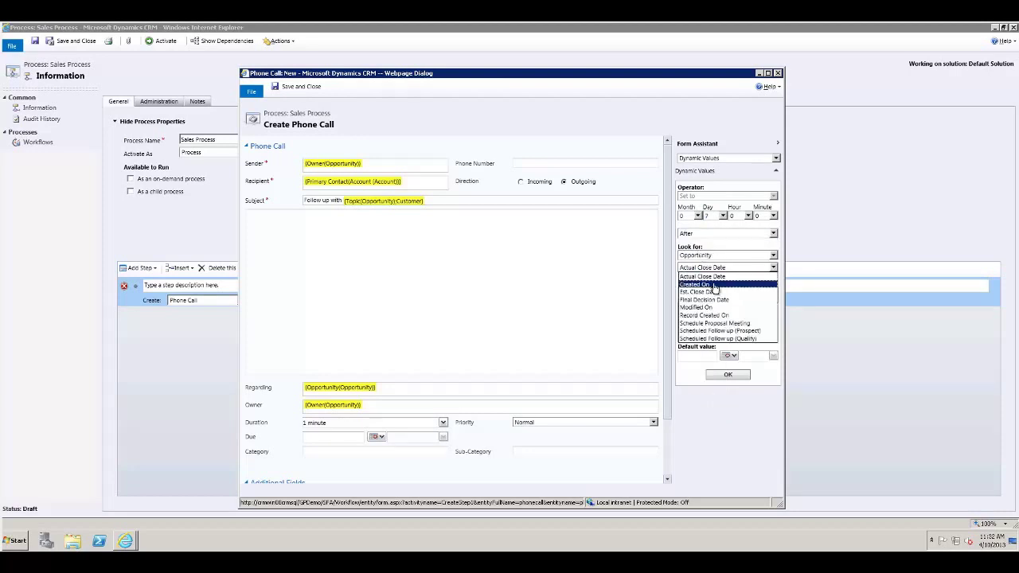
left_click(715, 289)
left_click(726, 280)
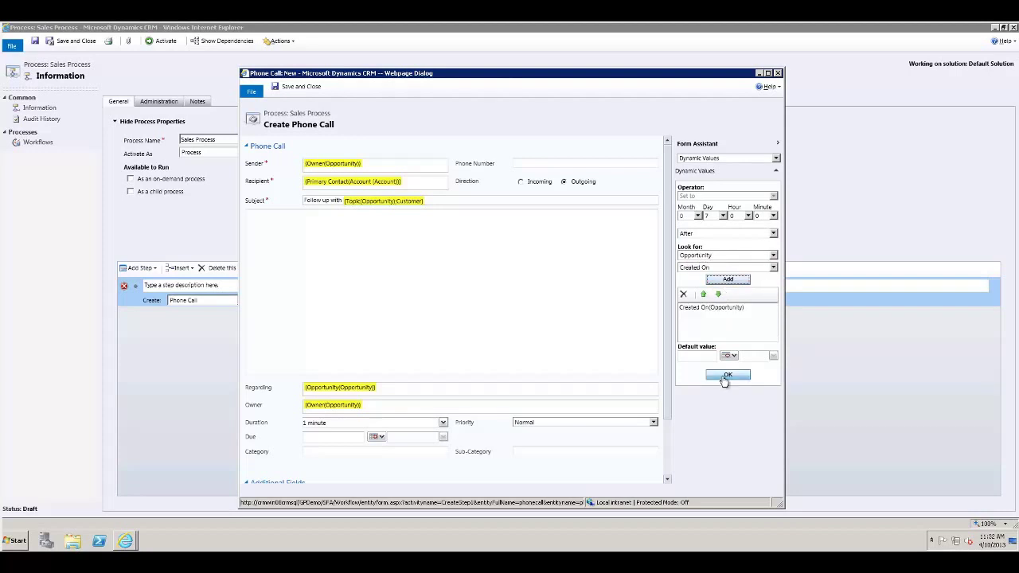
left_click(724, 381)
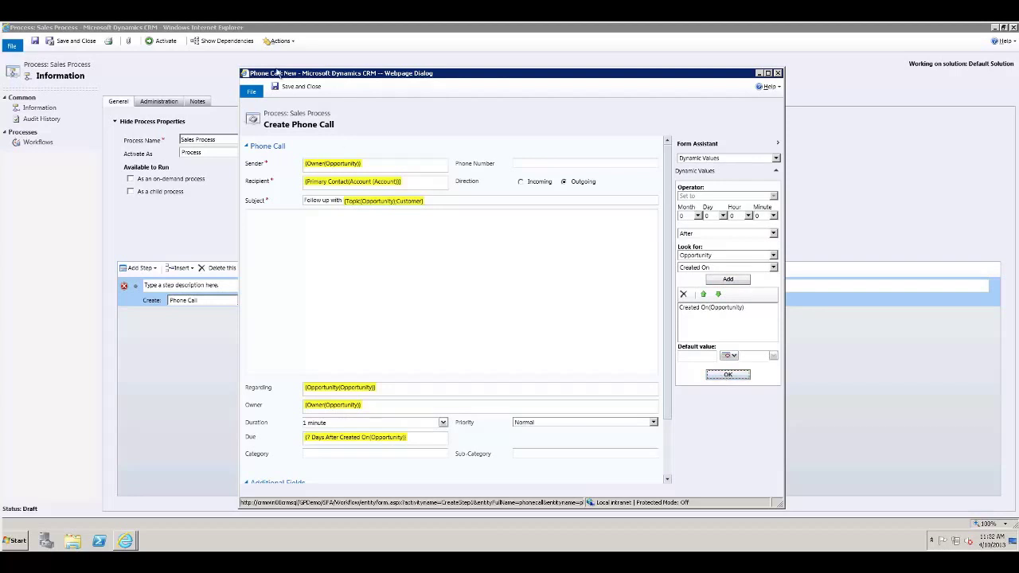
Save and close the phone call form and describe the step 'Create Phone call followup'
left_click(296, 86)
left_click(180, 287)
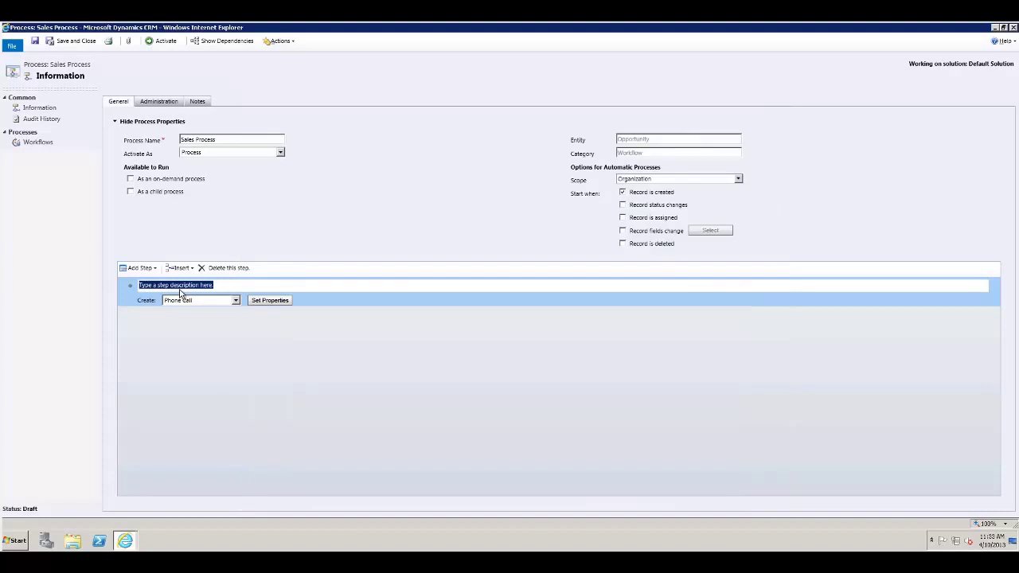
type("Create")
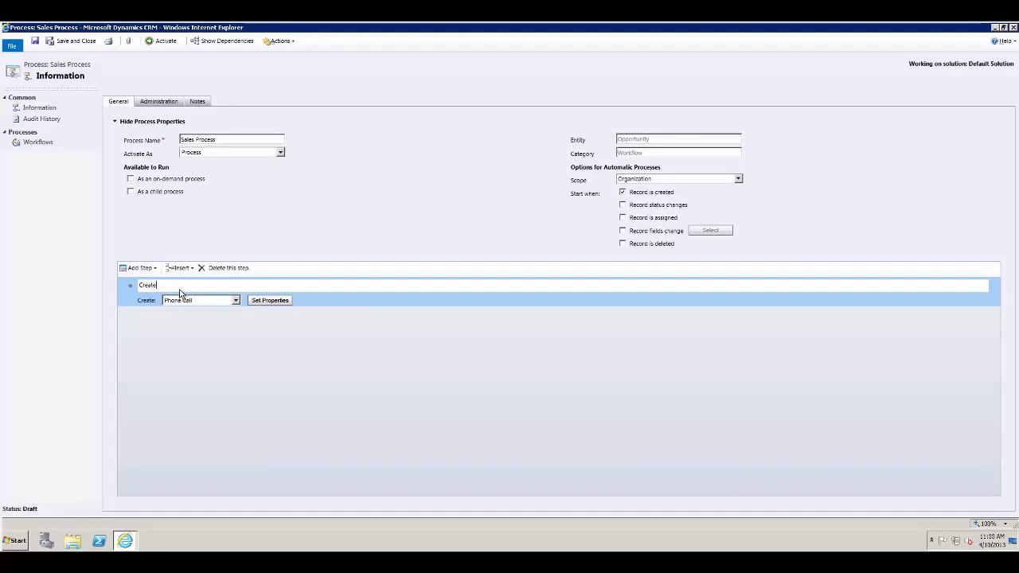
type(" Phone call followup")
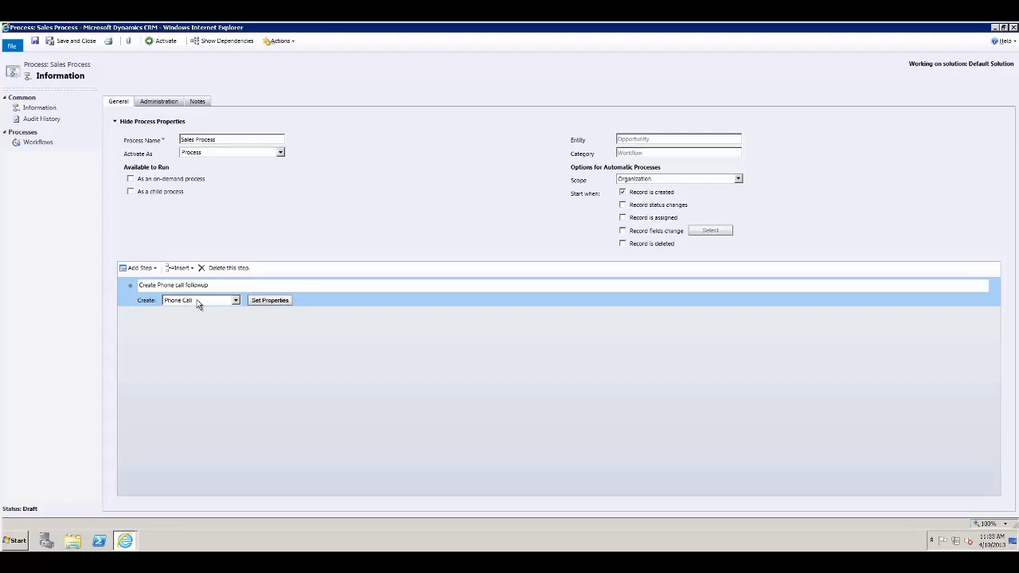
Add a Wait Condition step described 'Wait for Phone Call completion' and open its <condition> editor
left_click(143, 271)
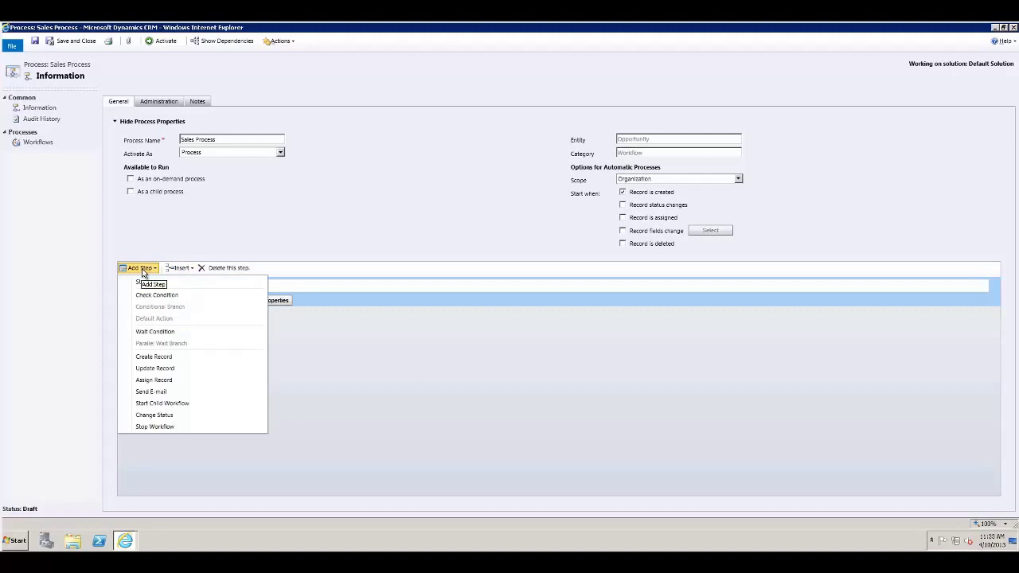
left_click(156, 331)
left_click(150, 315)
type("Wait")
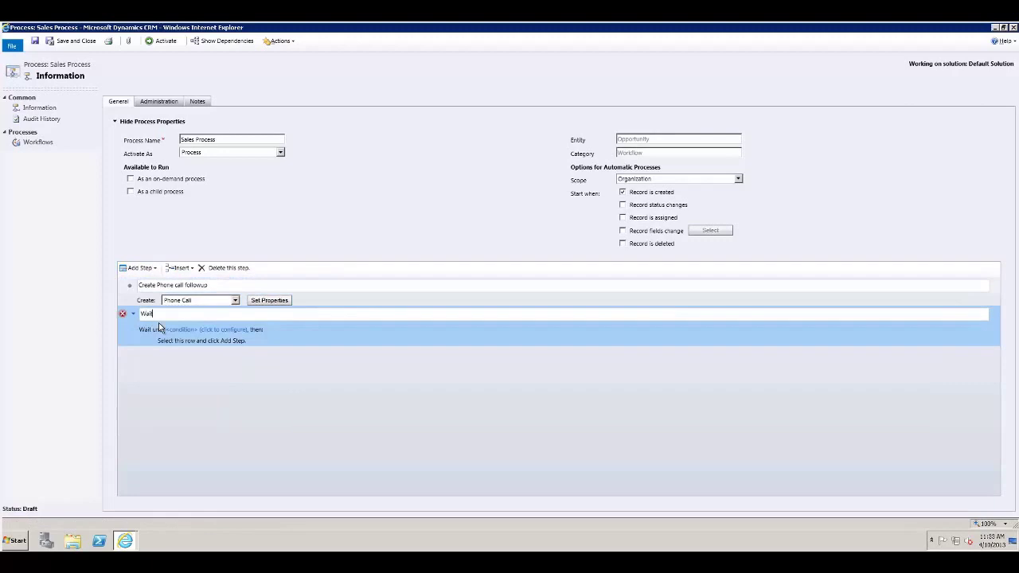
type(" for Phone Call completion")
left_click(191, 330)
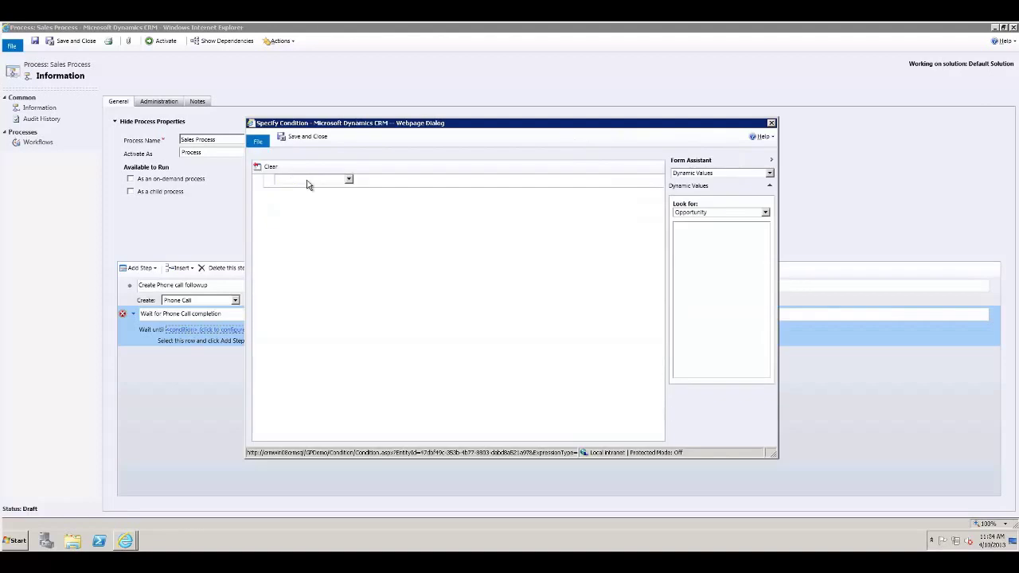
Set the wait condition to Create Phone call followup's Activity Status Equals Completed, then save it
left_click(309, 184)
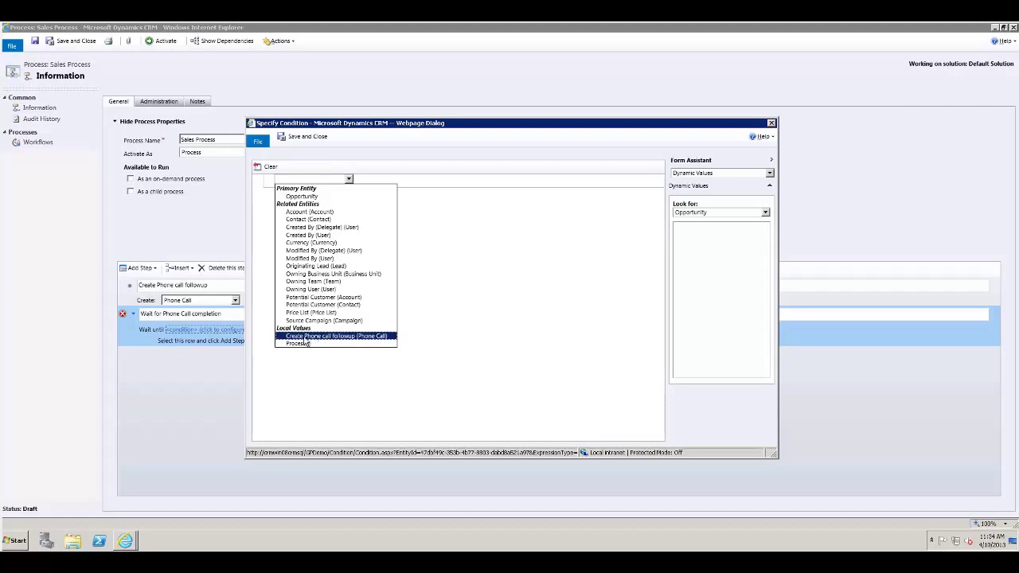
left_click(316, 337)
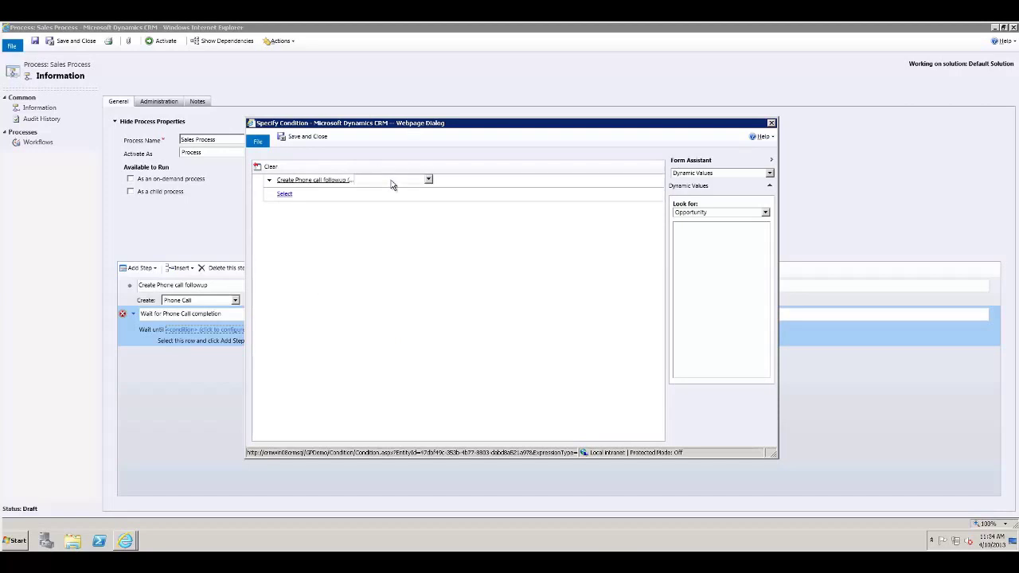
left_click(391, 181)
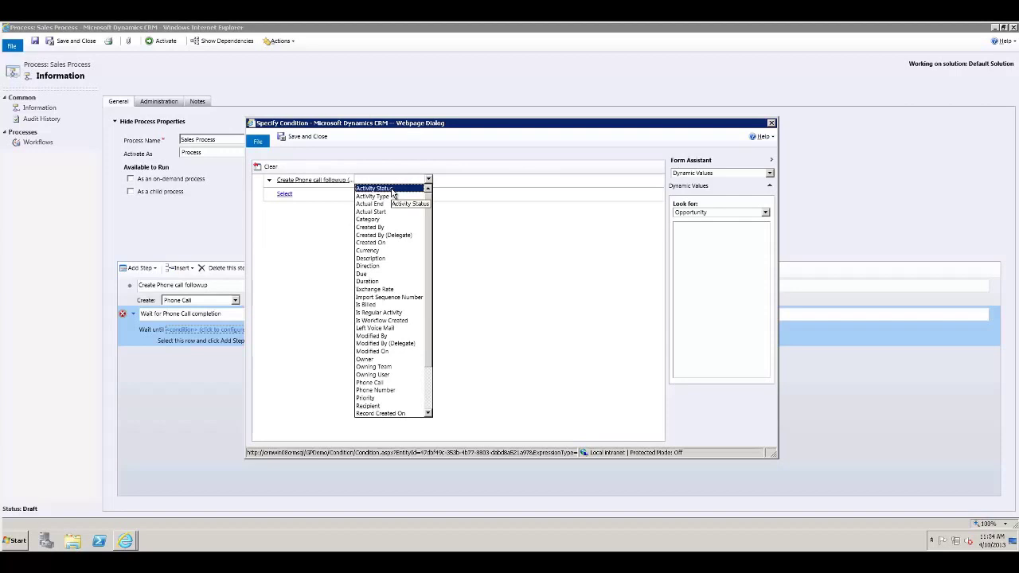
left_click(391, 189)
left_click(443, 180)
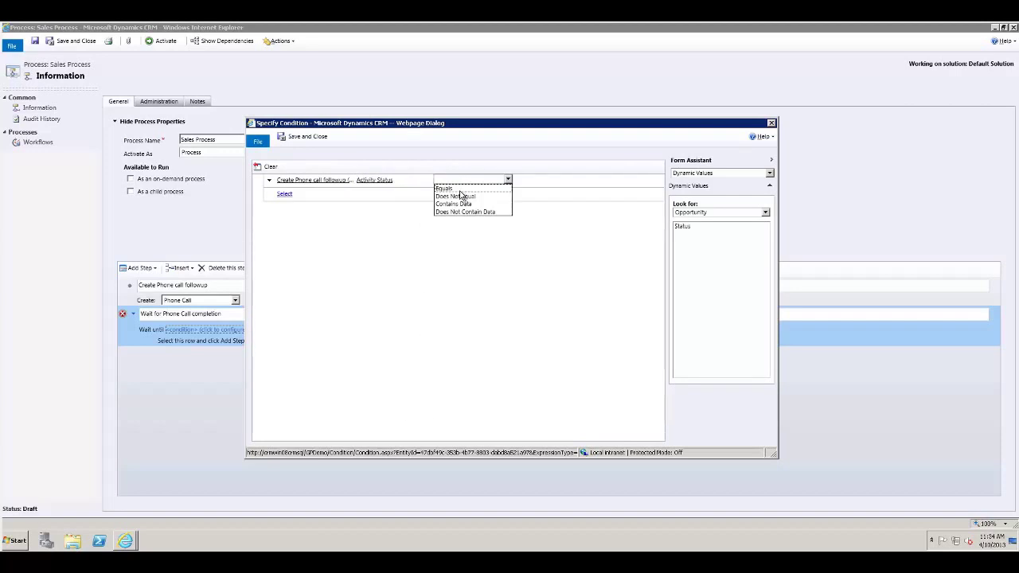
left_click(460, 185)
left_click(529, 180)
left_click(585, 180)
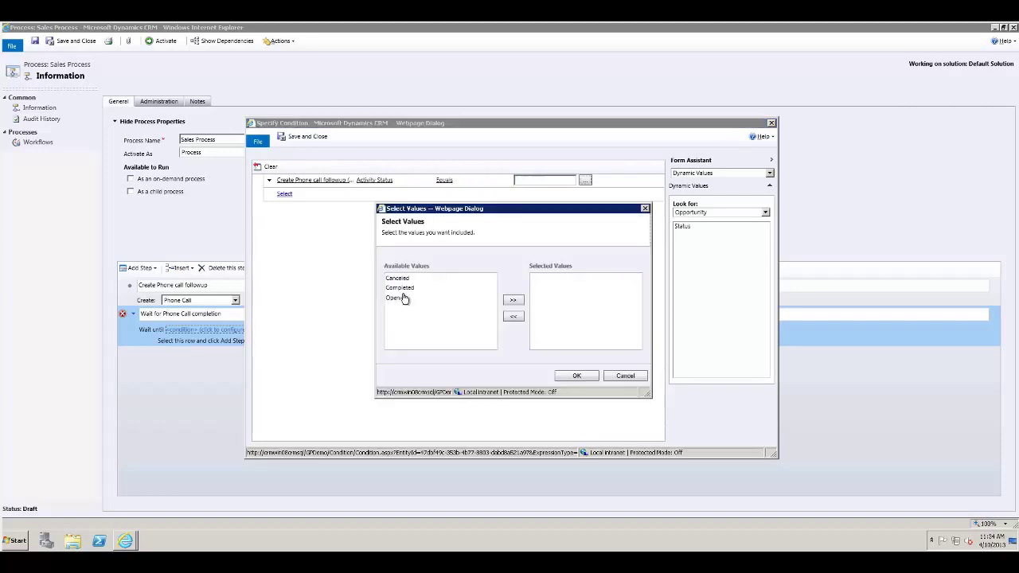
double_click(402, 288)
left_click(576, 377)
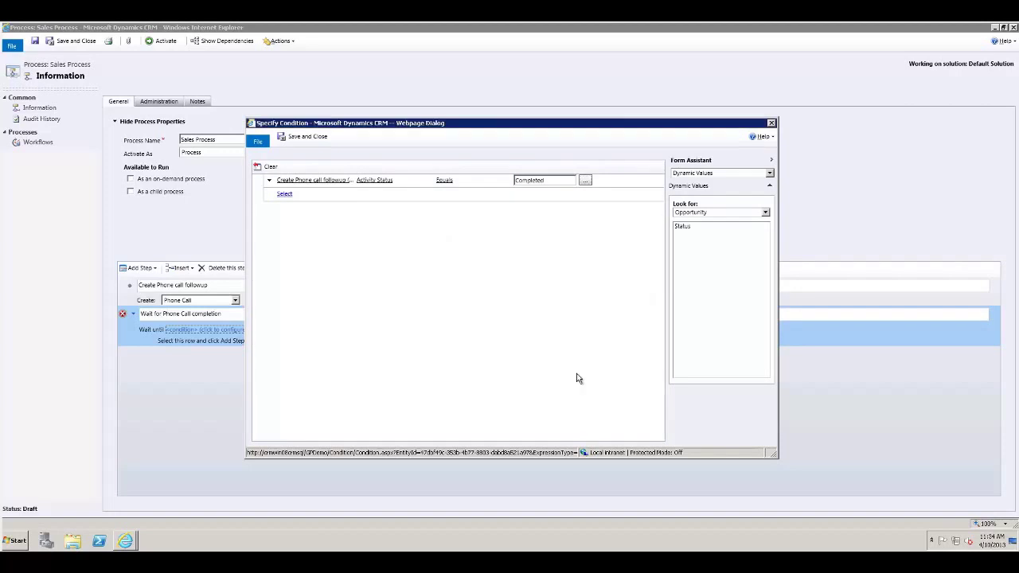
left_click(308, 138)
left_click(186, 341)
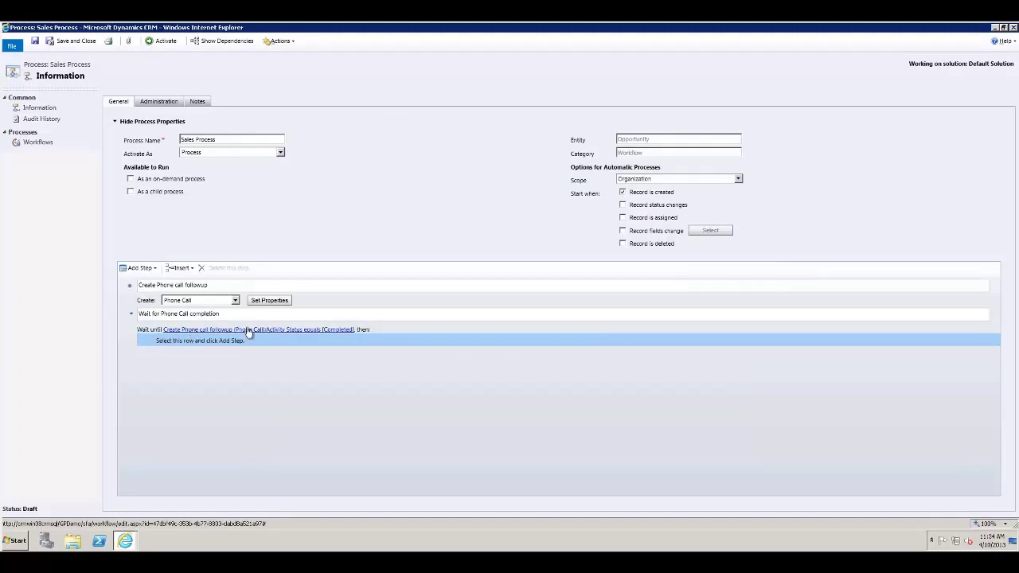
Add a Create Record step described 'Task' that creates a Task, and open its properties form
left_click(151, 272)
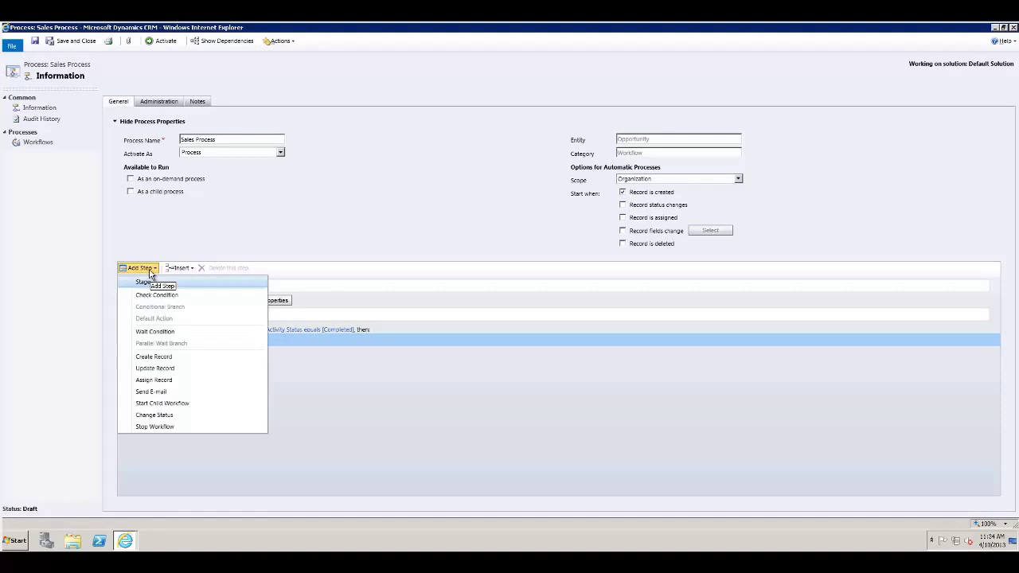
left_click(157, 358)
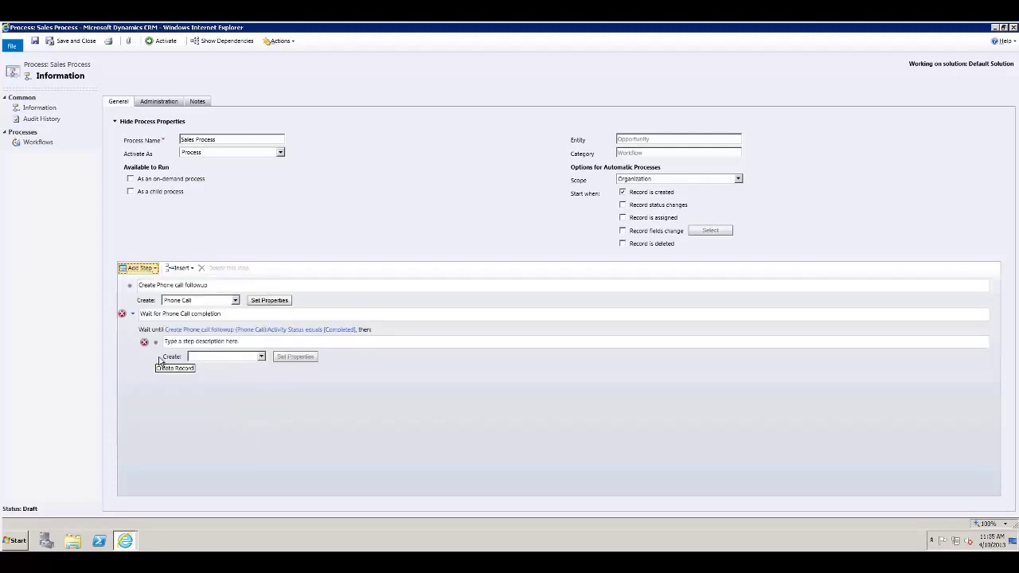
left_click(196, 343)
type("Tas")
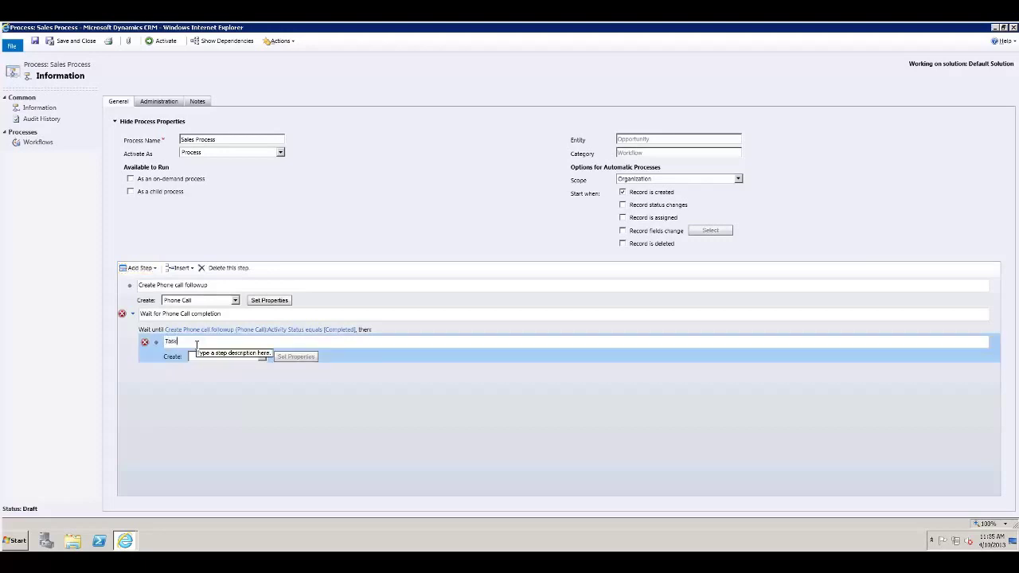
type("k")
left_click(231, 357)
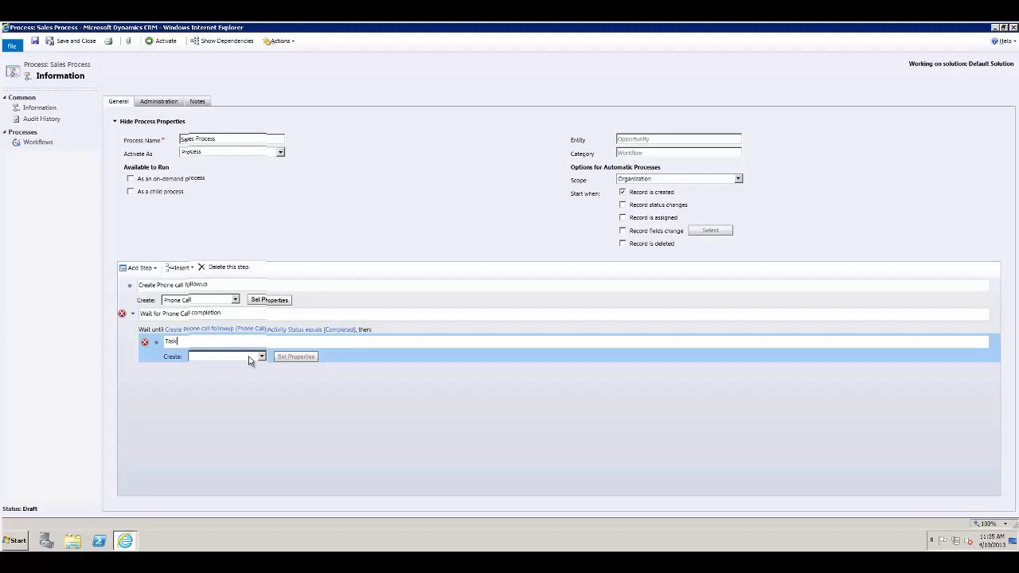
left_click(239, 346)
left_click(297, 358)
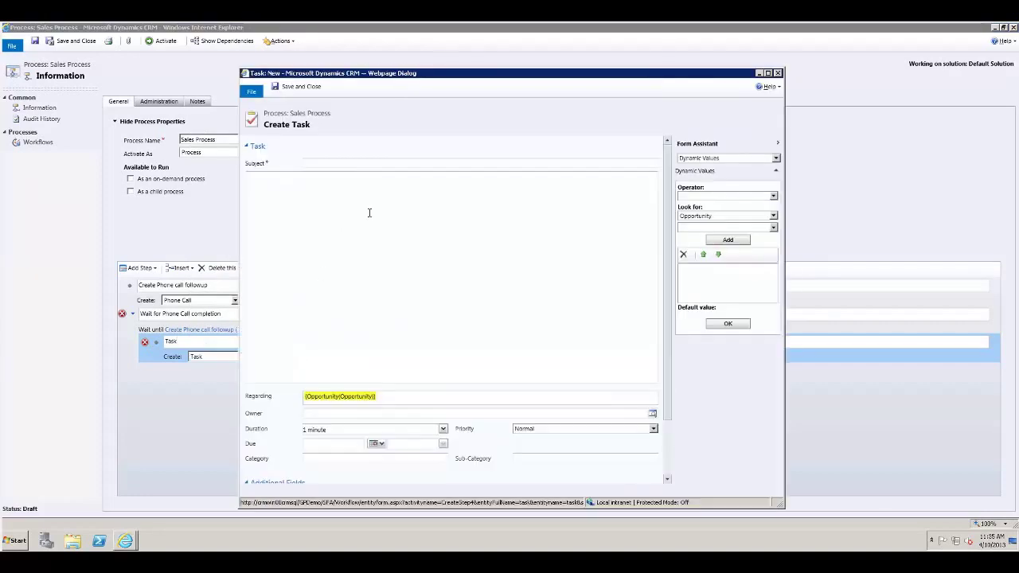
Set the task Subject to '30 day followup' and Due to 1 Month After the phone call's Actual End, then save
left_click(329, 163)
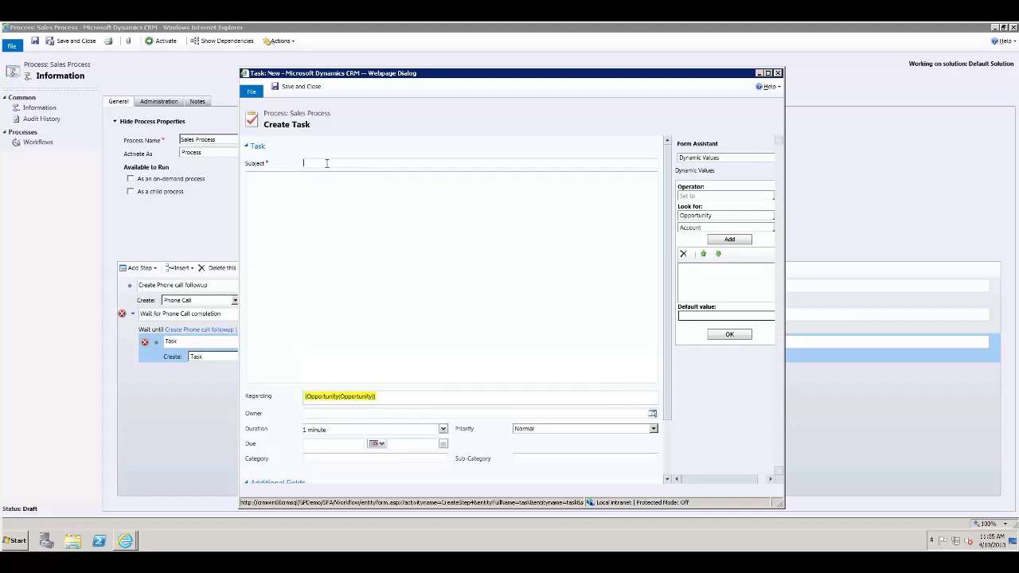
type("30 d")
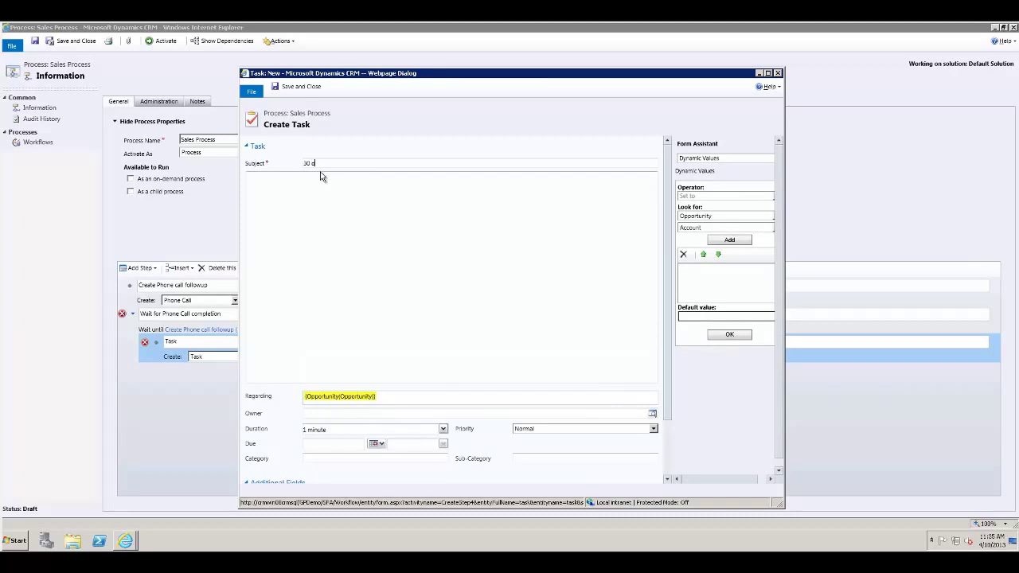
type("ay followup")
left_click(327, 443)
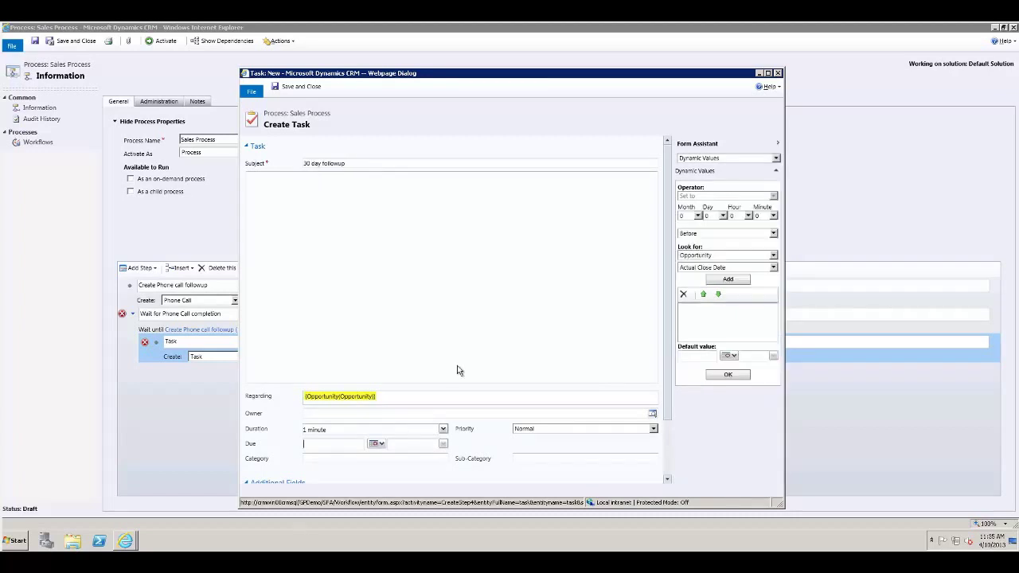
left_click(698, 216)
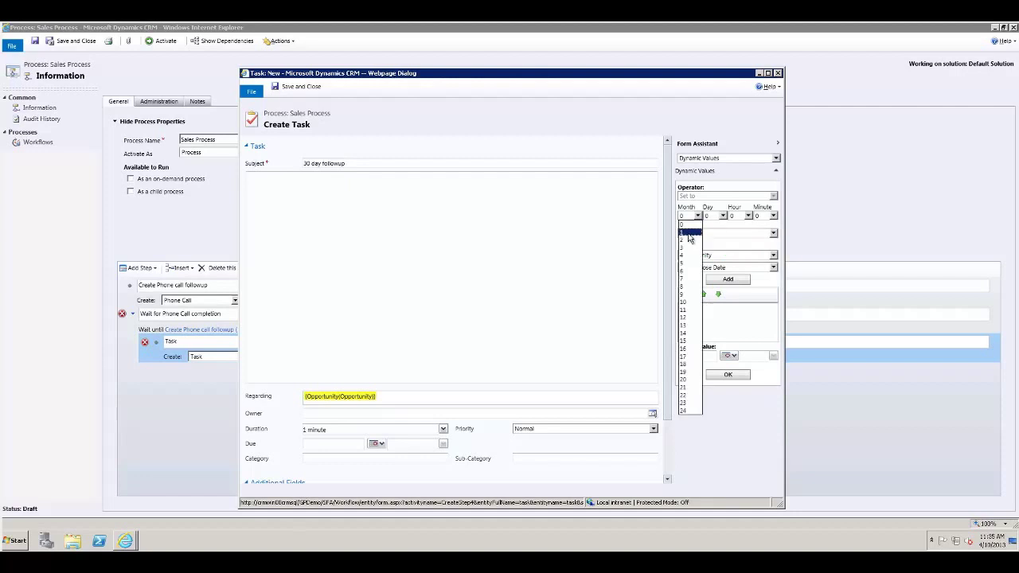
left_click(688, 234)
left_click(773, 233)
left_click(711, 256)
left_click(713, 268)
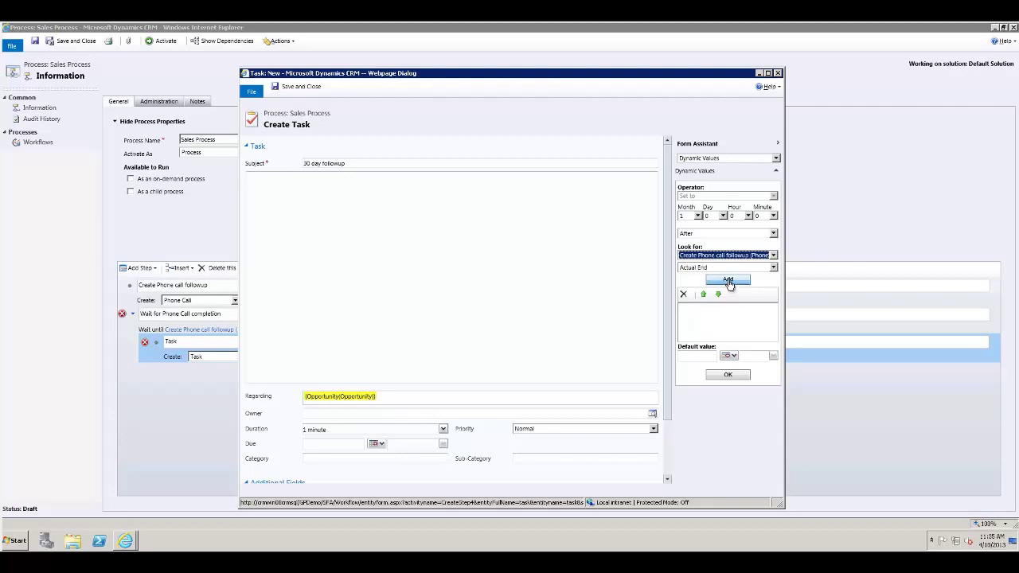
left_click(726, 279)
left_click(724, 375)
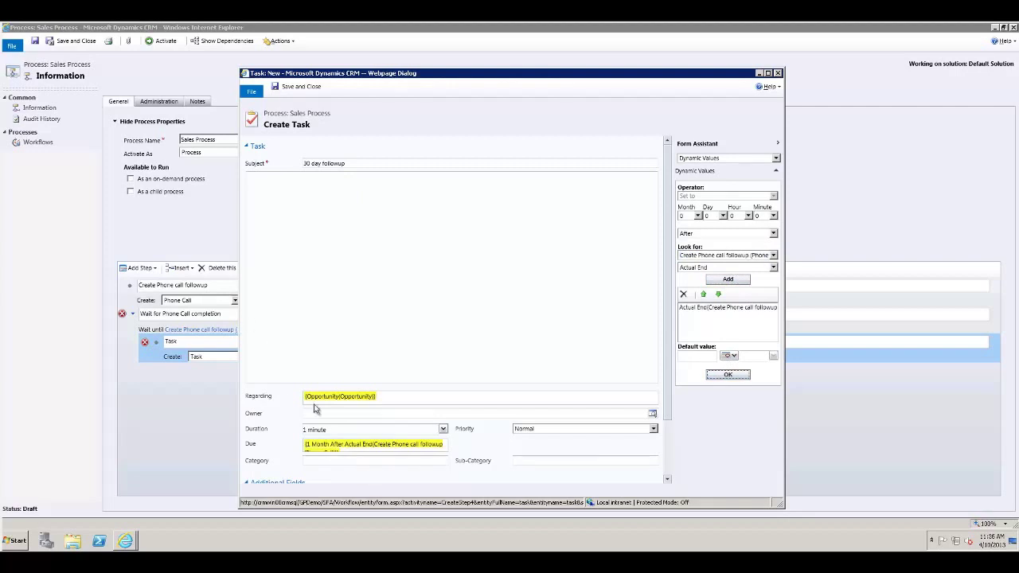
left_click(302, 87)
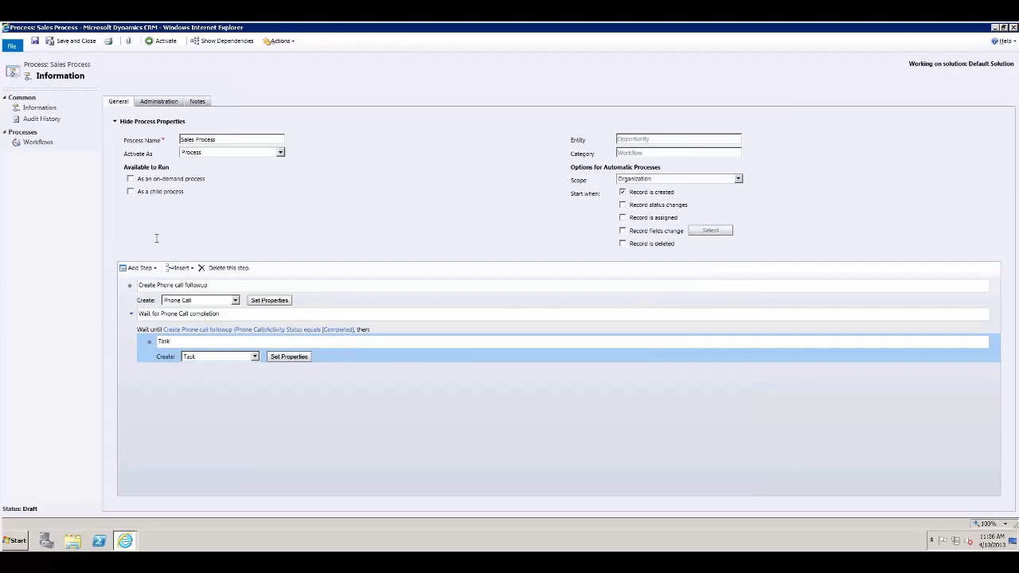
Add a Check Condition step after the task and open its configuration
left_click(140, 267)
left_click(162, 295)
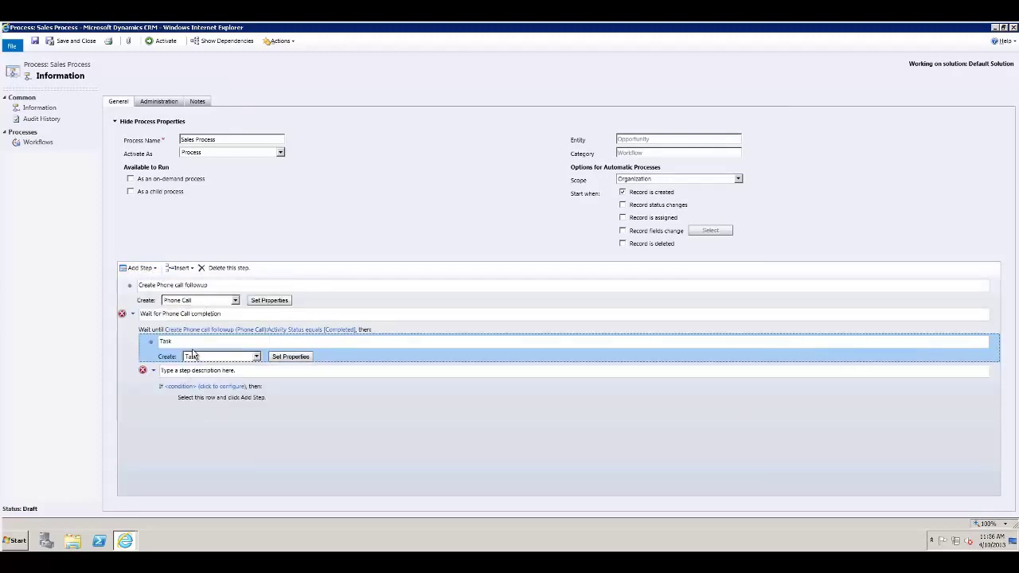
left_click(206, 374)
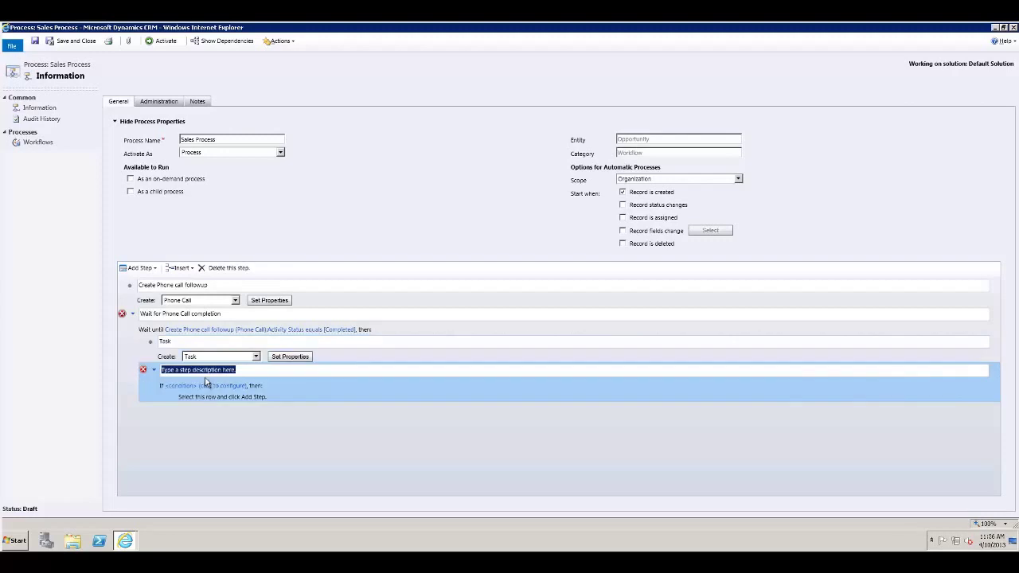
left_click(209, 387)
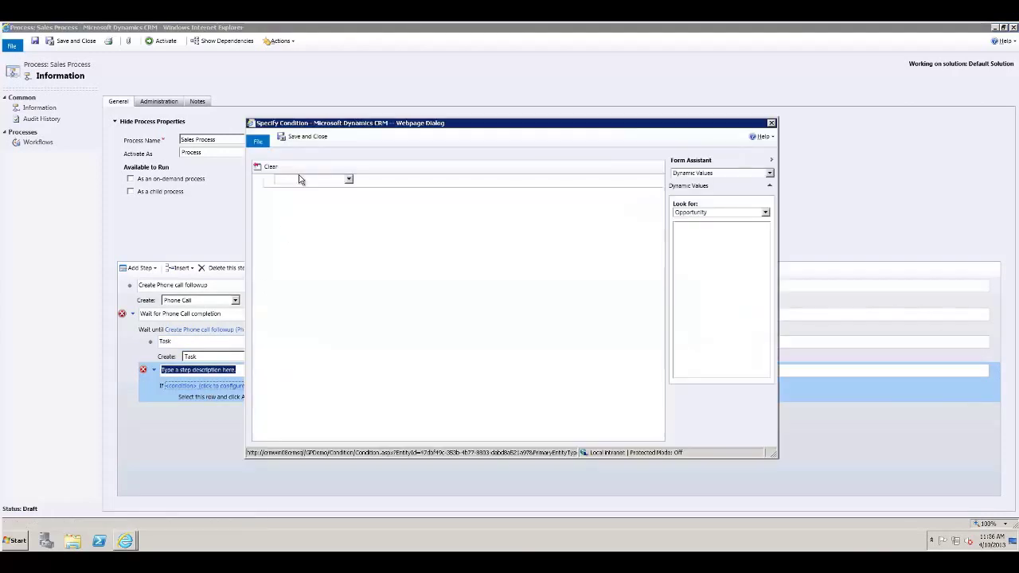
Set the condition to Opportunity Est. Revenue (Base) Is Less Than or Equal To 100,000, and save
left_click(300, 179)
left_click(314, 197)
left_click(371, 183)
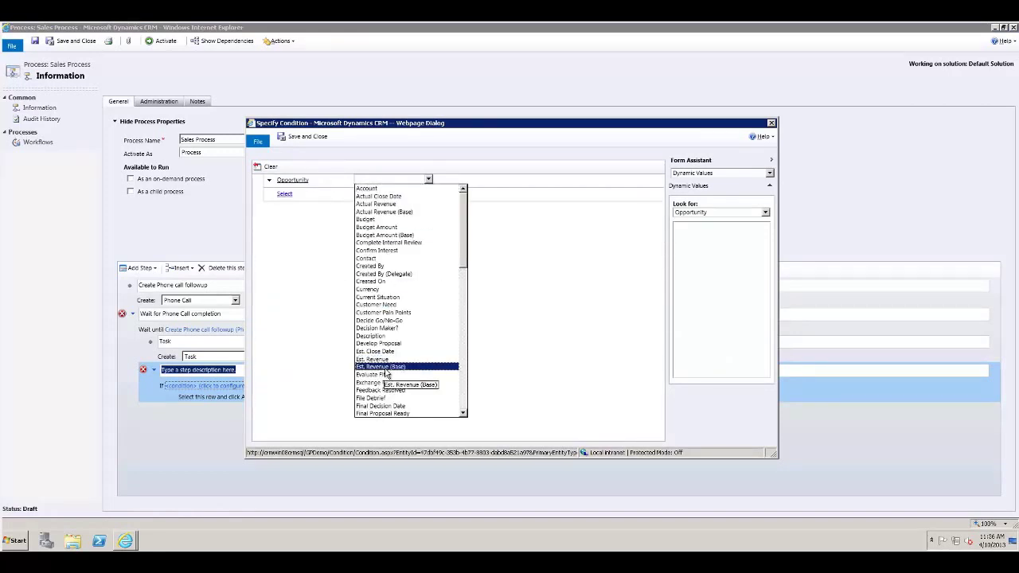
left_click(292, 180)
left_click(315, 207)
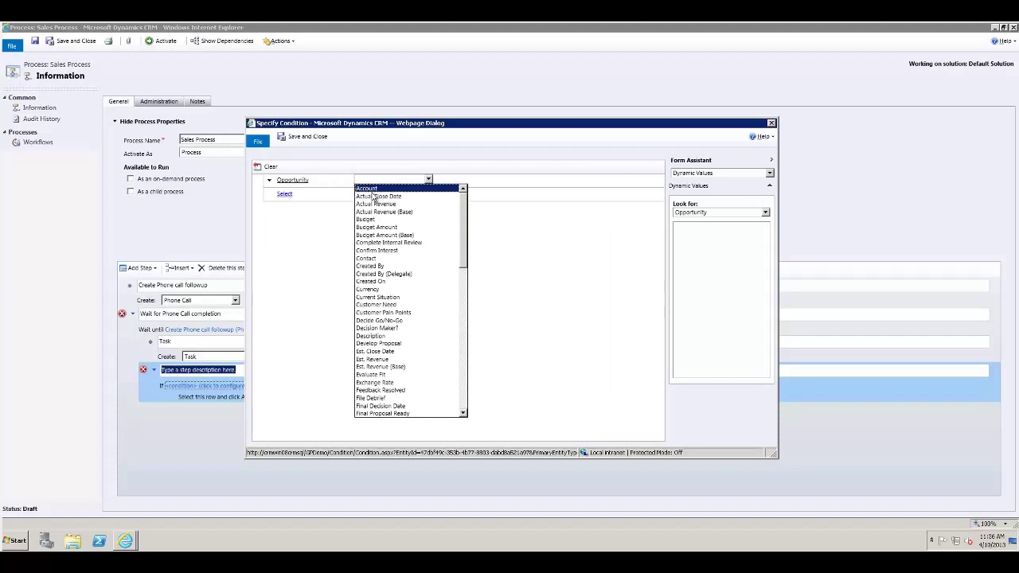
left_click(382, 367)
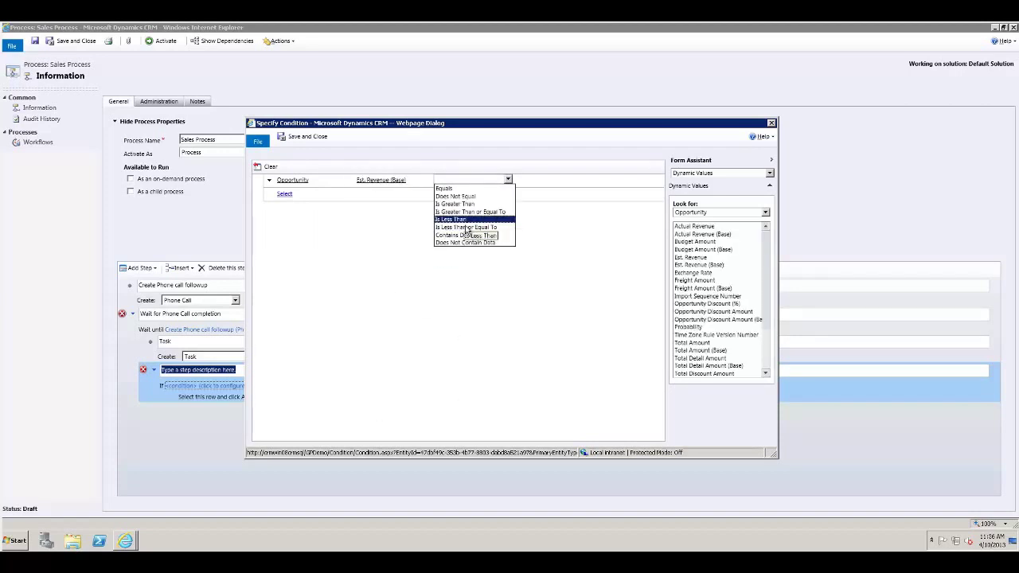
left_click(466, 227)
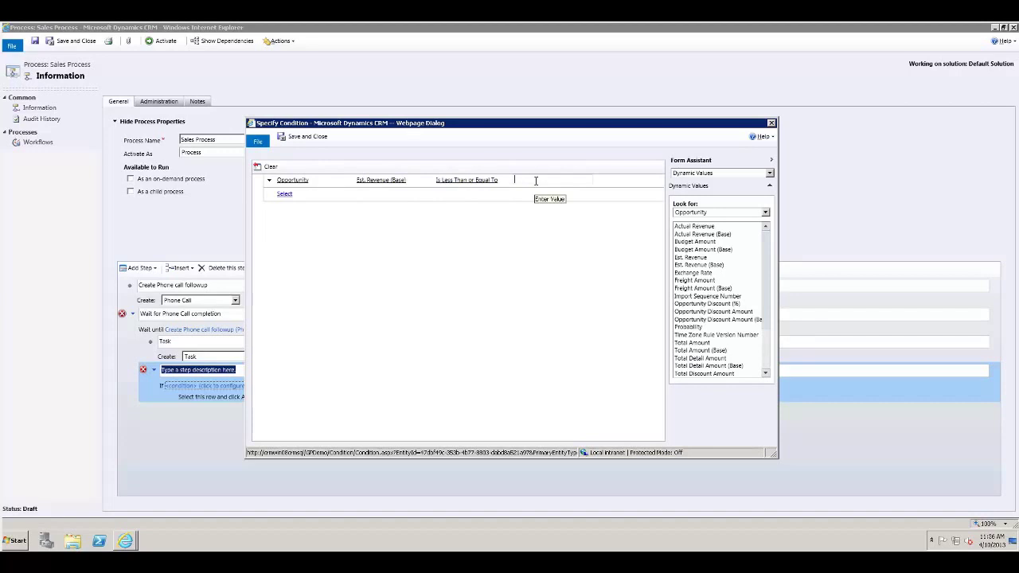
left_click(536, 180)
type("100,000")
left_click(304, 137)
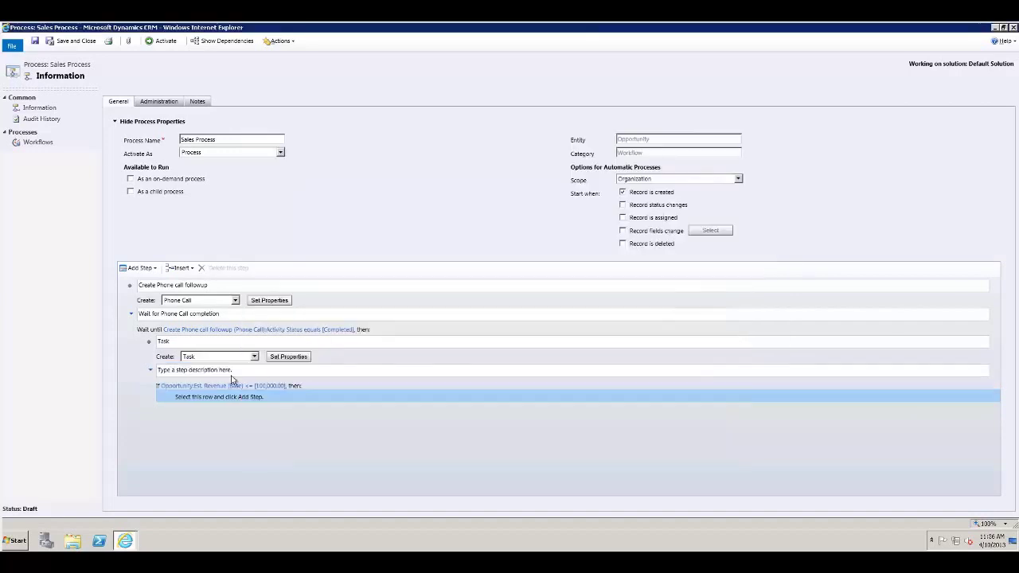
Add an Assign step giving the opportunity to a chosen user, with a description naming that user
left_click(139, 269)
left_click(159, 380)
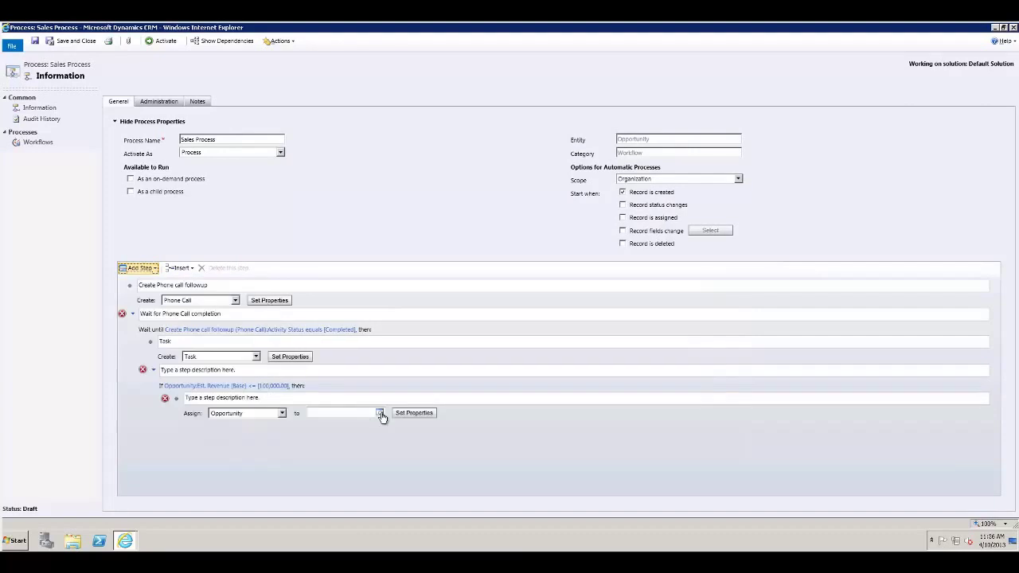
left_click(378, 414)
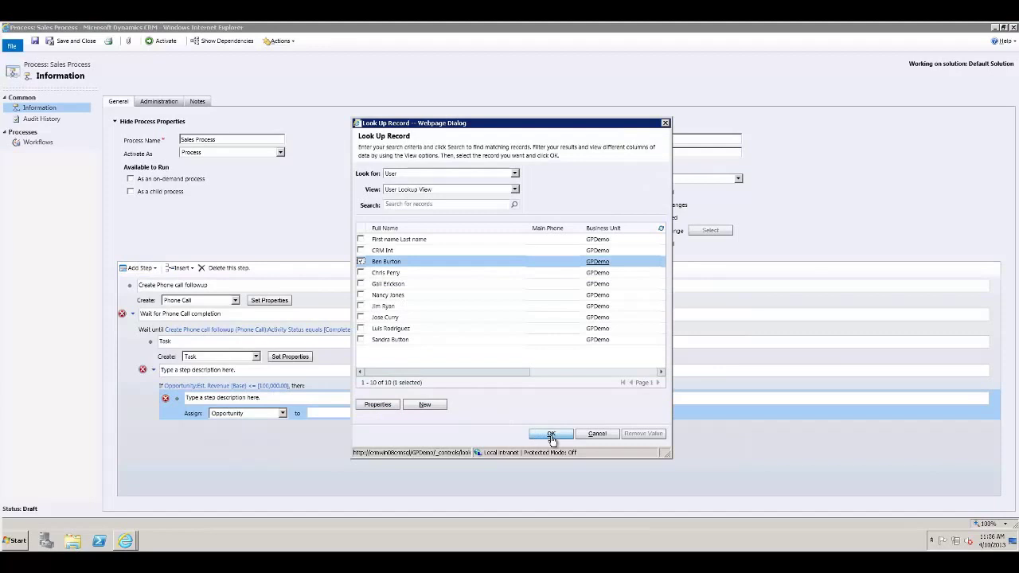
left_click(541, 434)
left_click(415, 413)
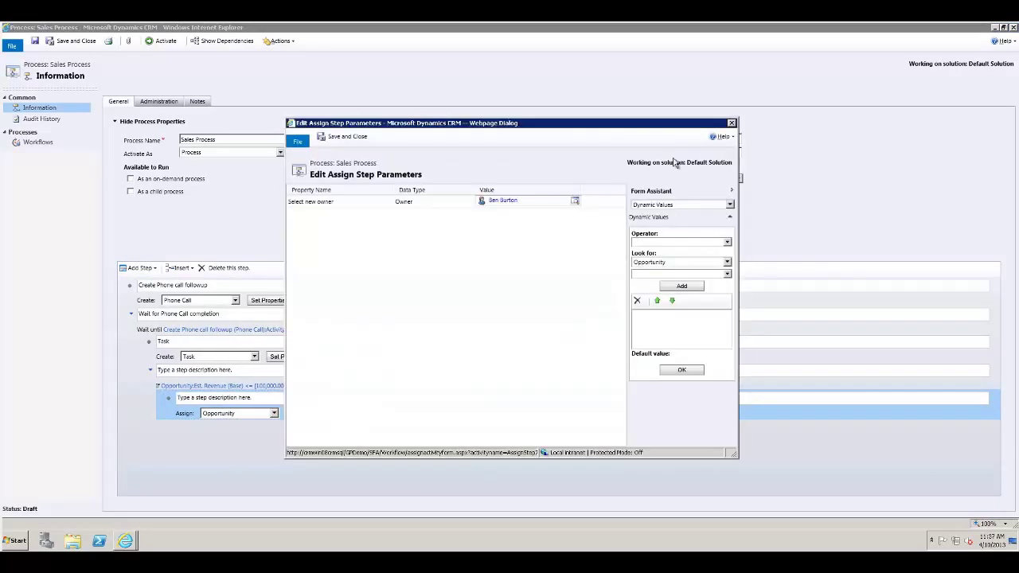
left_click(731, 124)
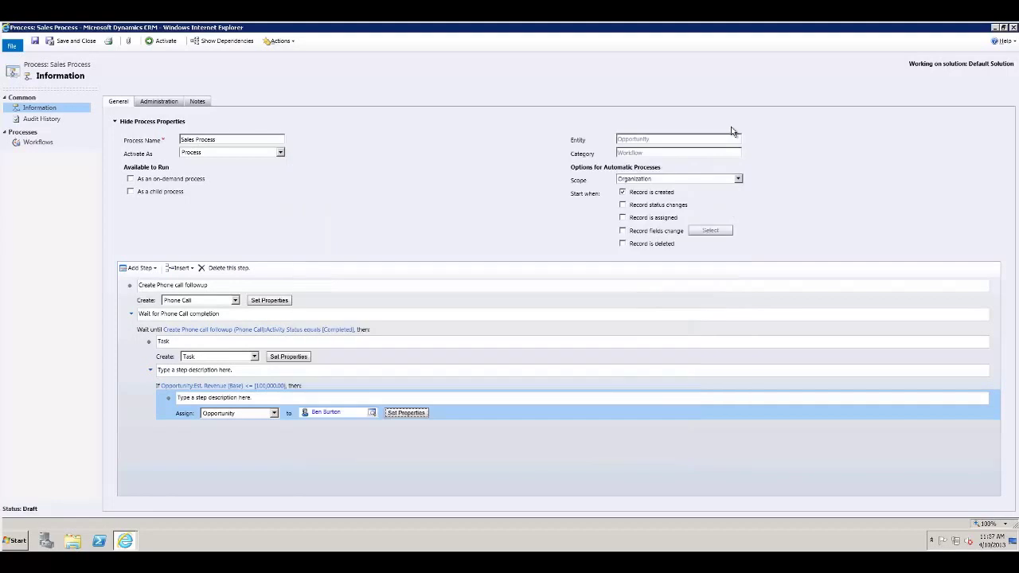
left_click(223, 400)
type("Assign to Ben")
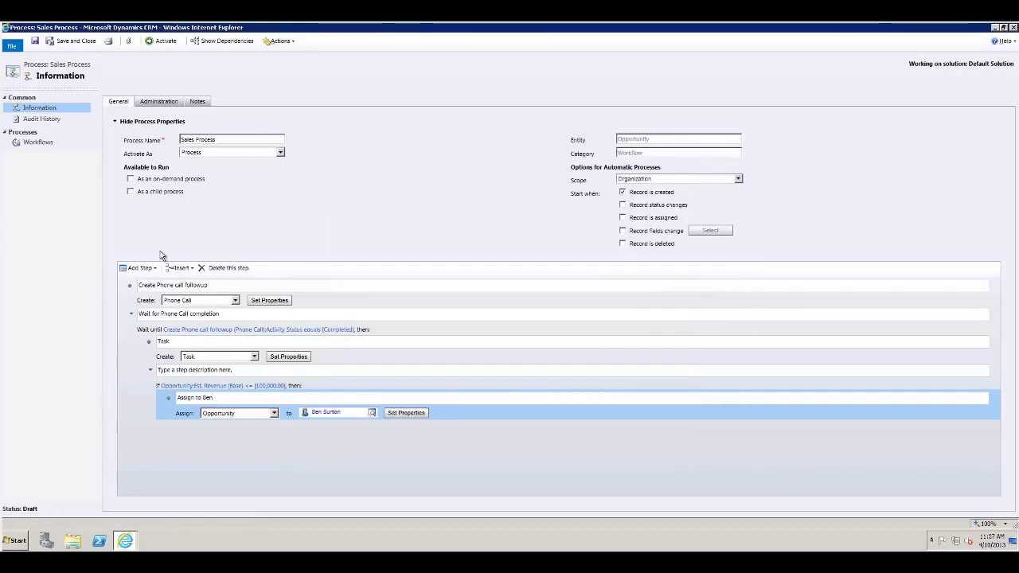
left_click(142, 268)
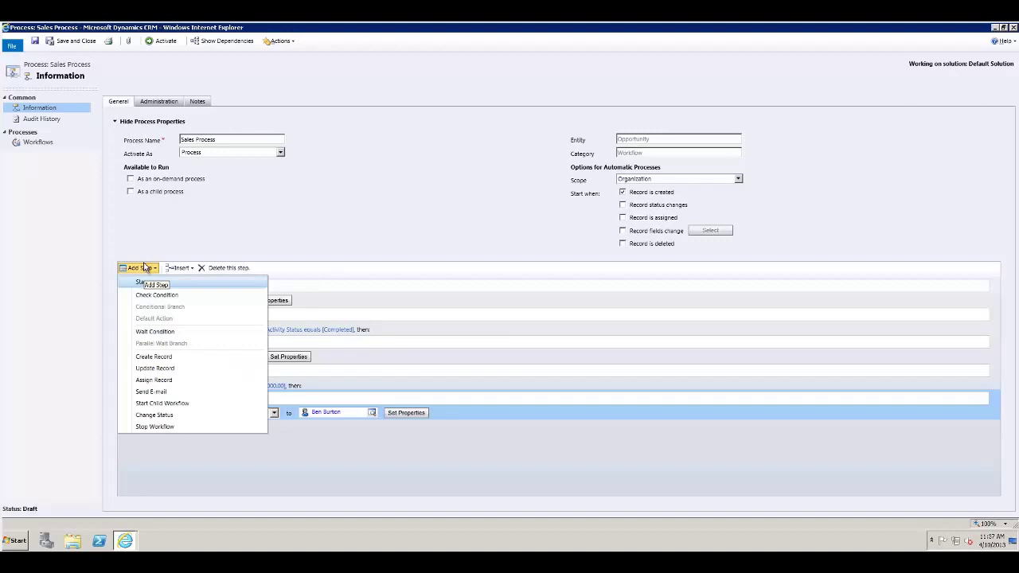
Add an Otherwise If branch to the revenue condition and open its condition editor
left_click(145, 267)
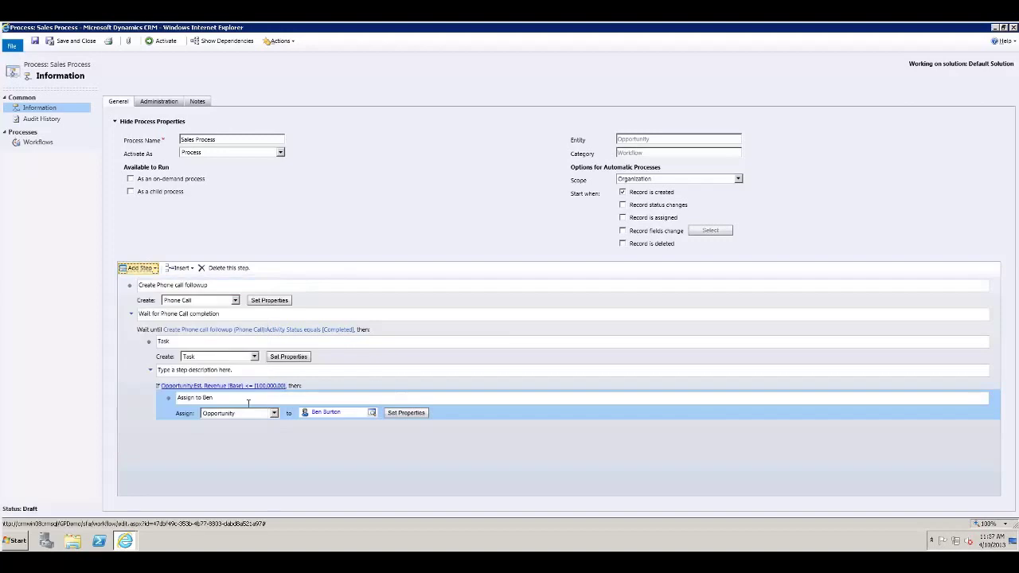
left_click(158, 388)
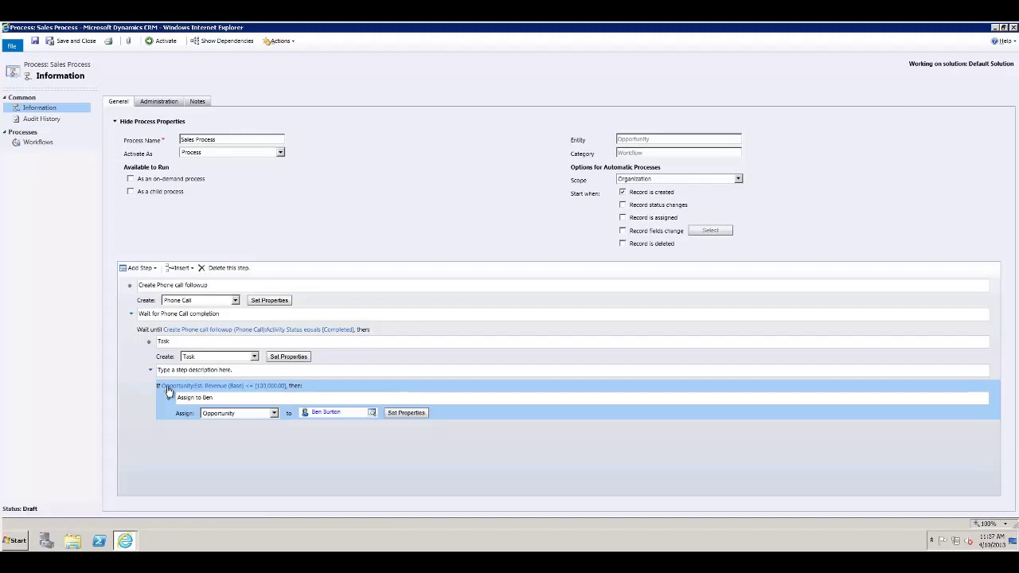
left_click(150, 269)
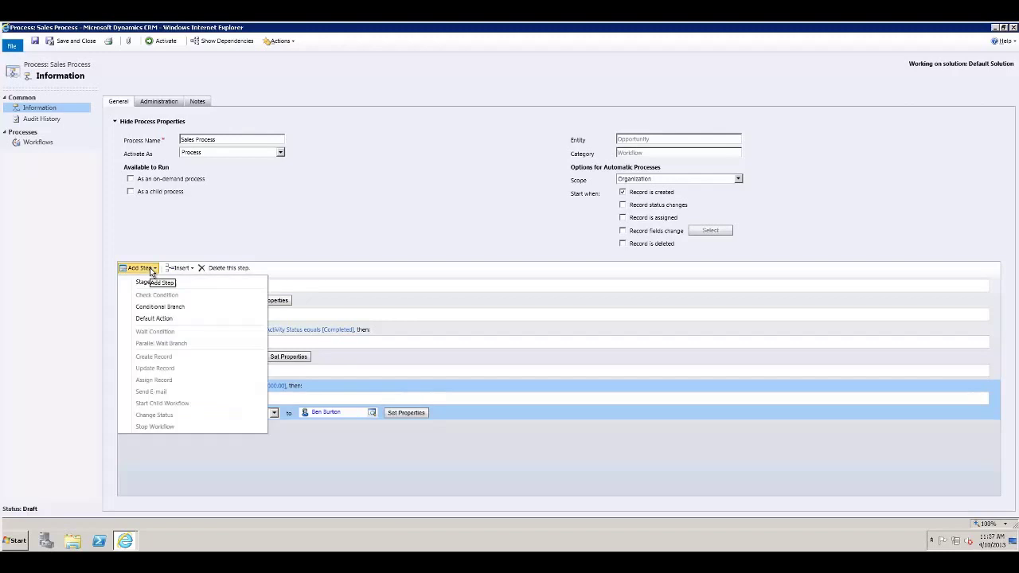
left_click(157, 309)
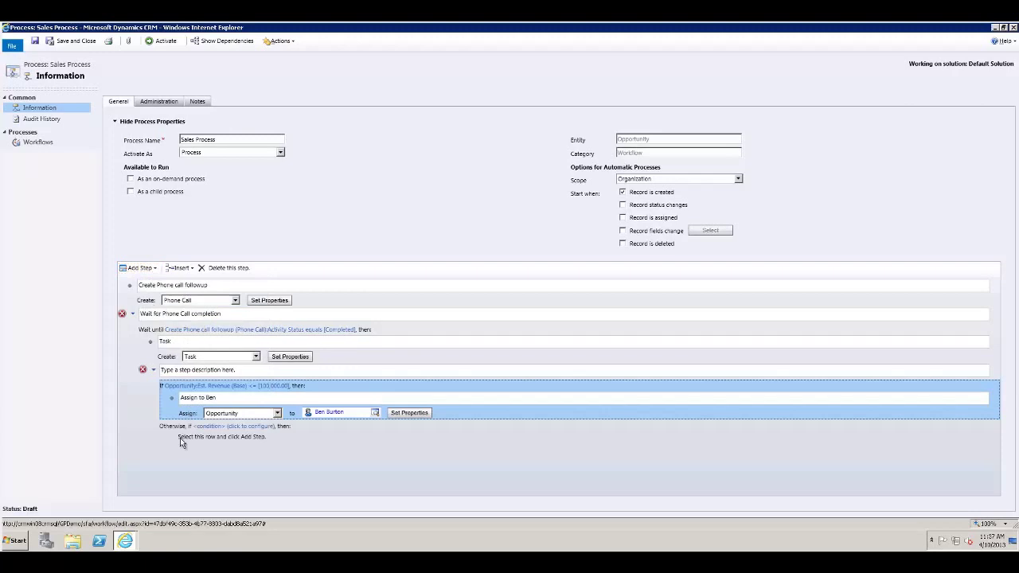
left_click(176, 434)
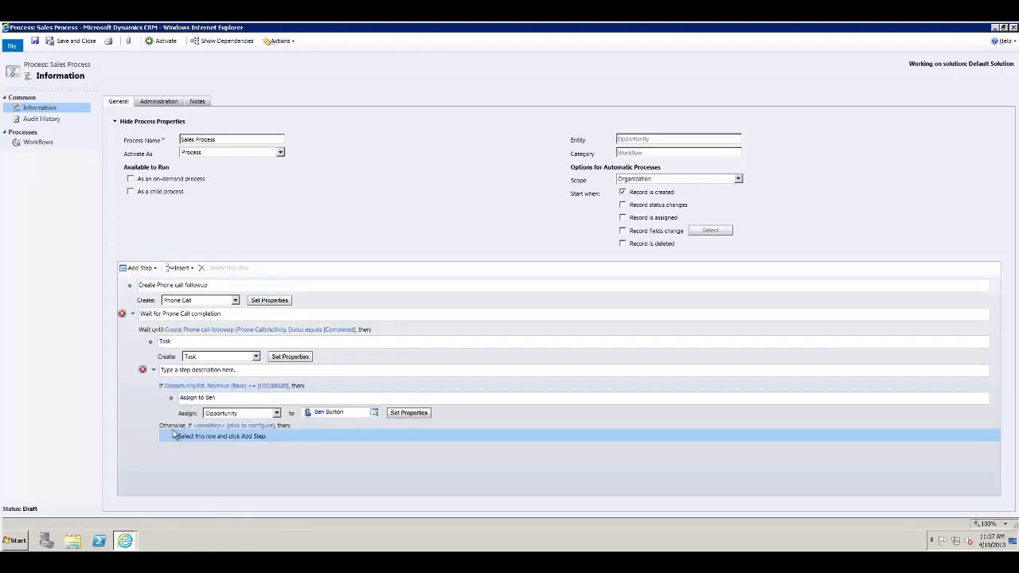
left_click(224, 427)
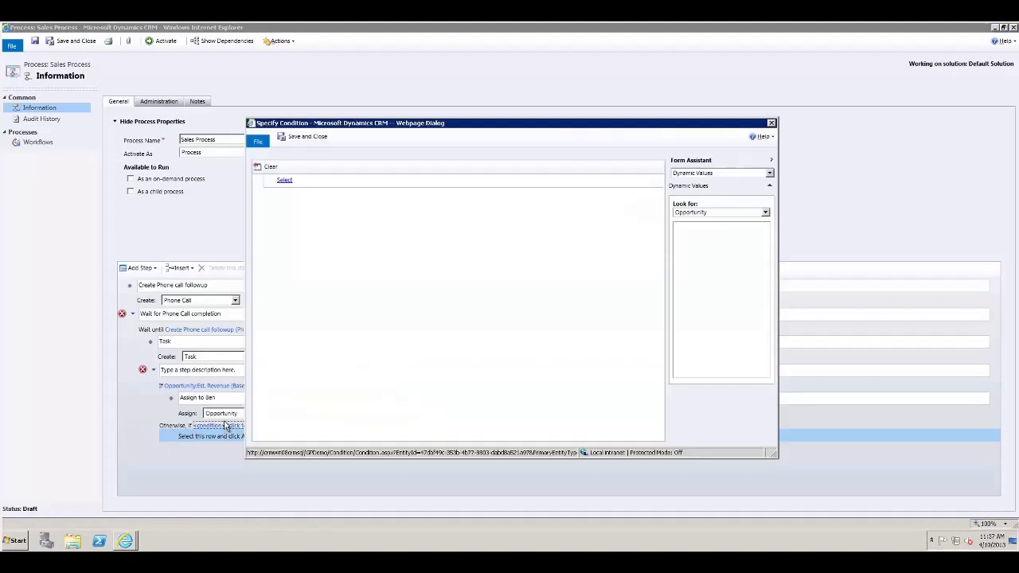
Set the branch to Opportunity Est. Revenue (Base) Is Greater Than or Equal To 100,001
left_click(348, 179)
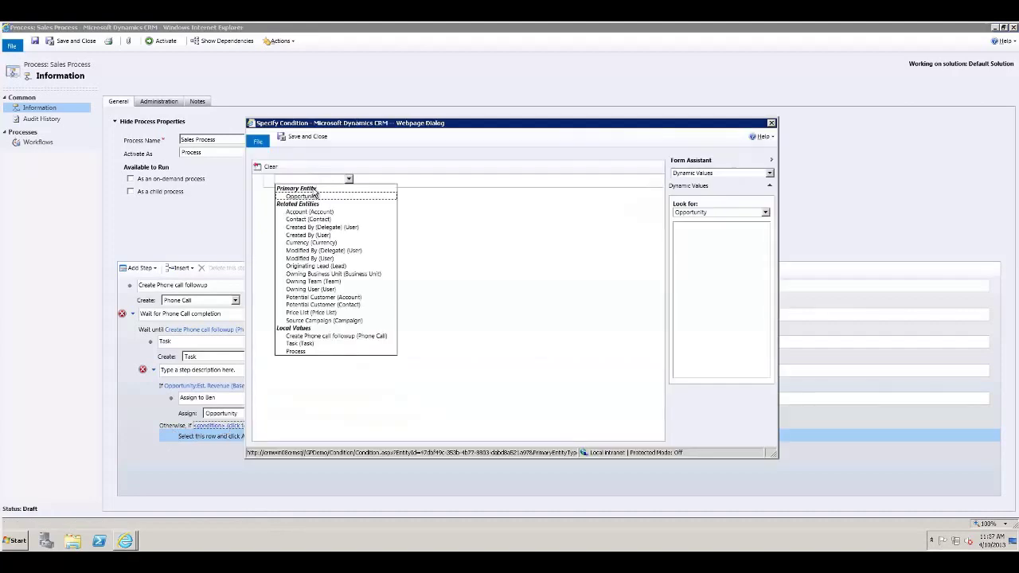
left_click(315, 195)
left_click(382, 182)
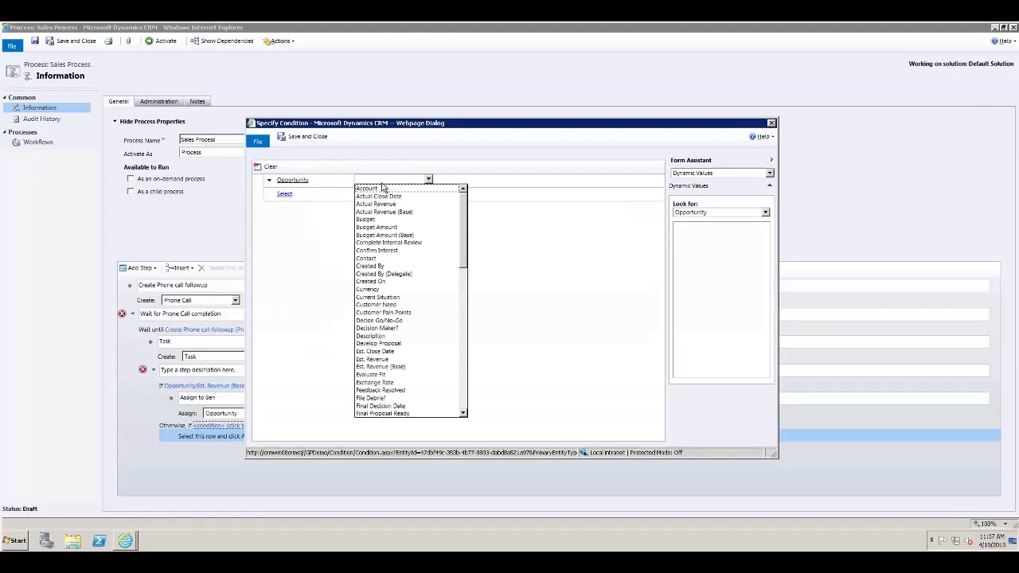
left_click(390, 366)
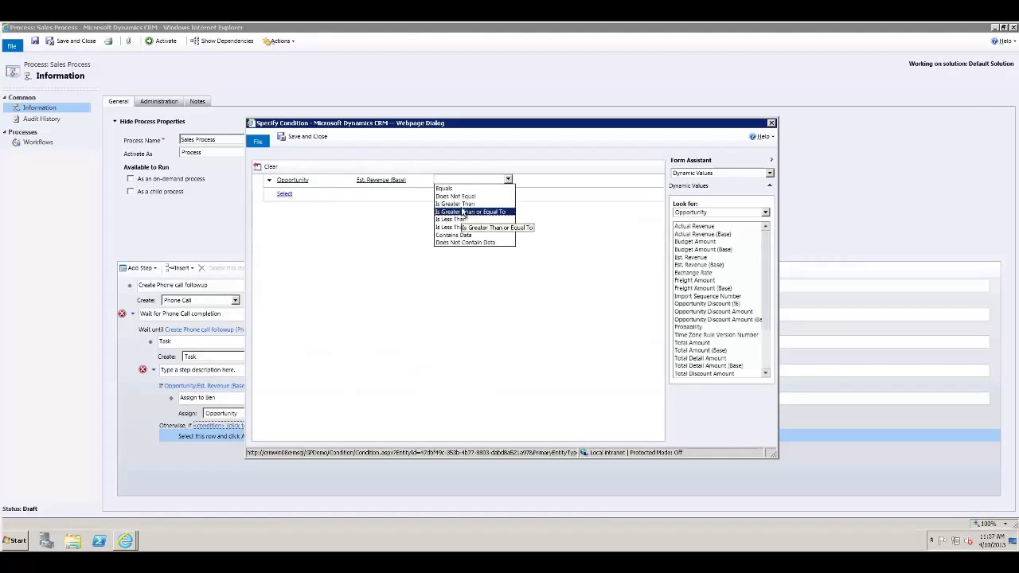
left_click(465, 212)
left_click(539, 184)
type("100,00")
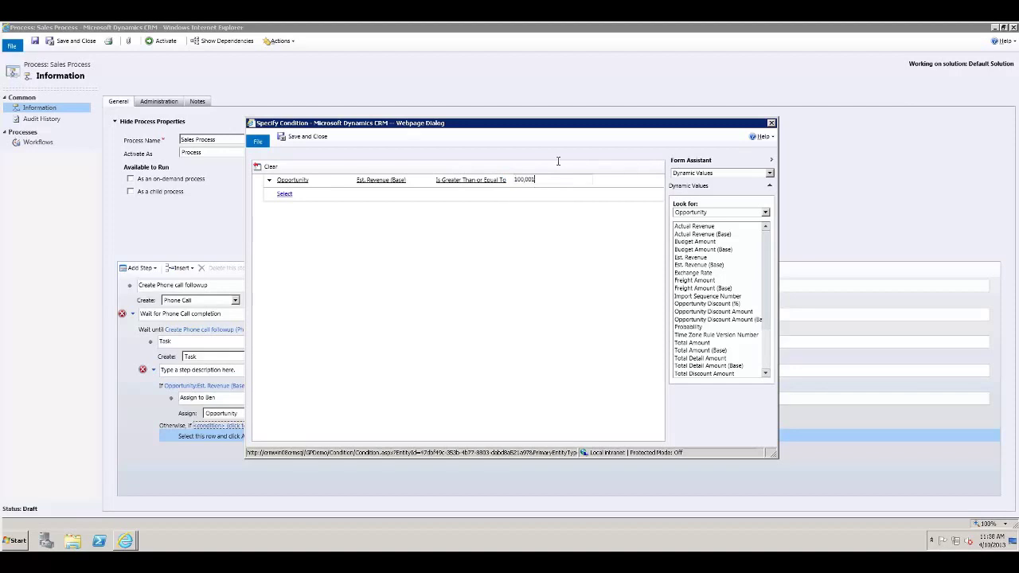
Save the condition and add an Assign step giving the opportunity to a second user
left_click(307, 138)
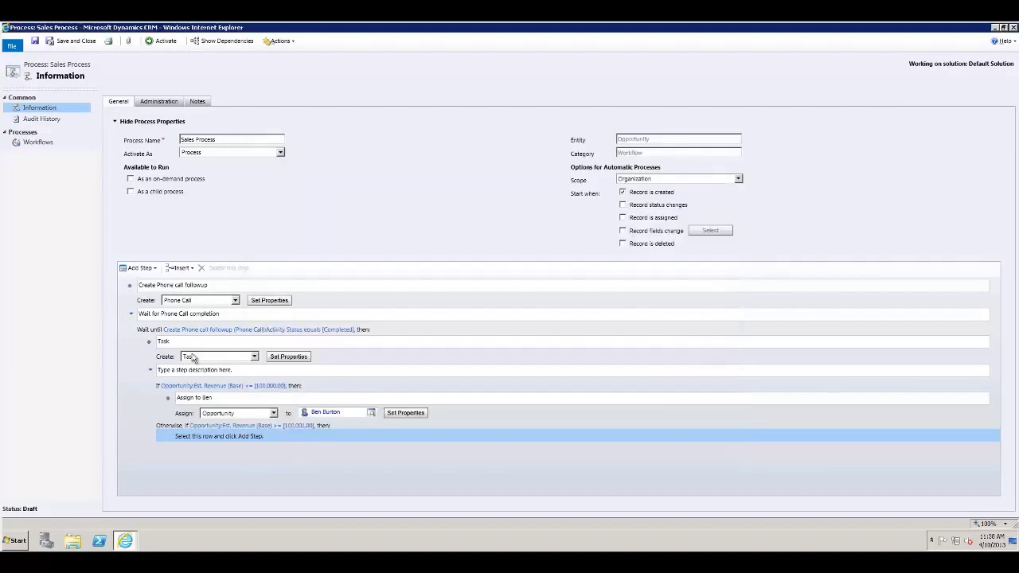
left_click(144, 269)
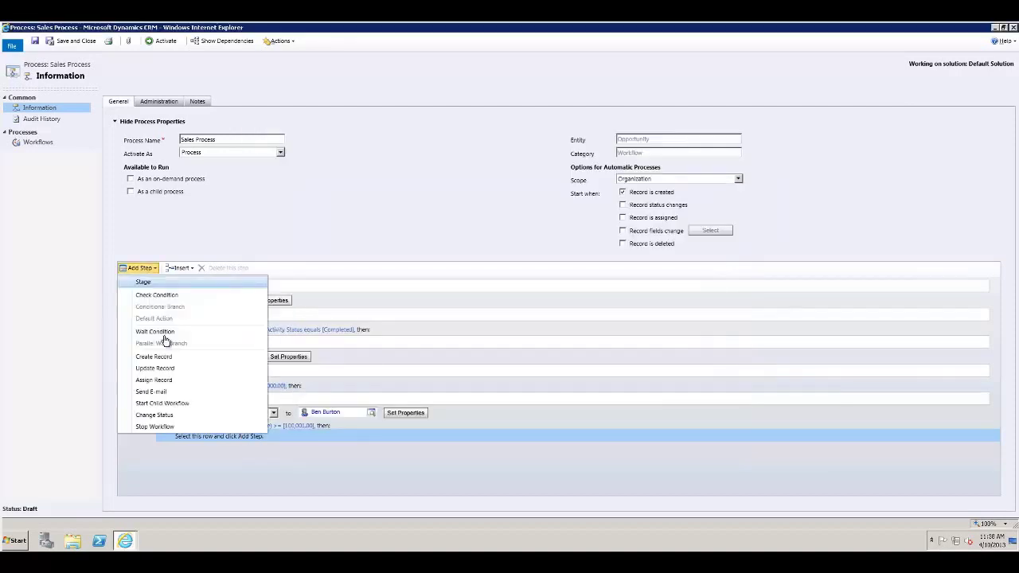
left_click(154, 381)
left_click(379, 452)
left_click(374, 272)
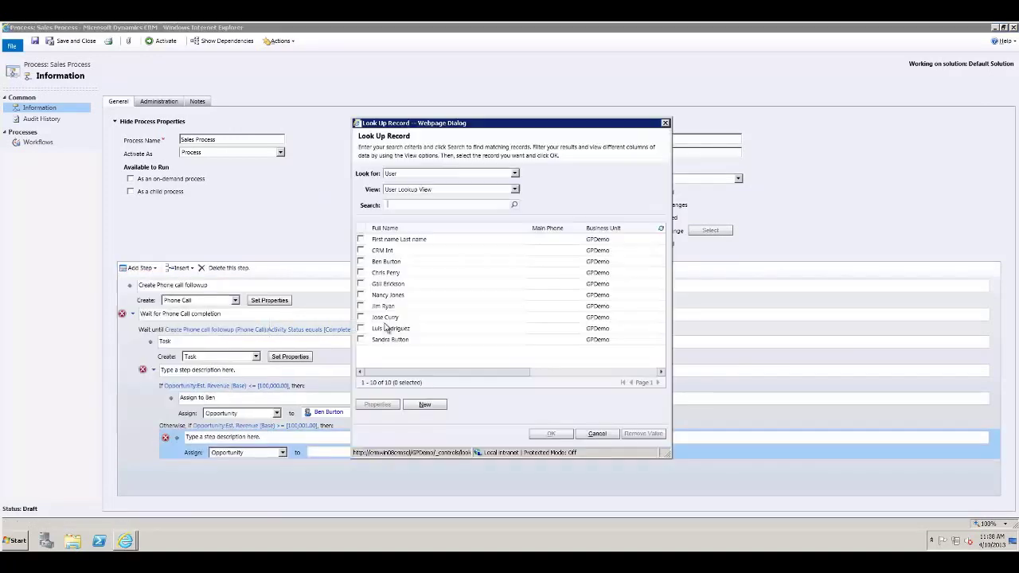
left_click(551, 434)
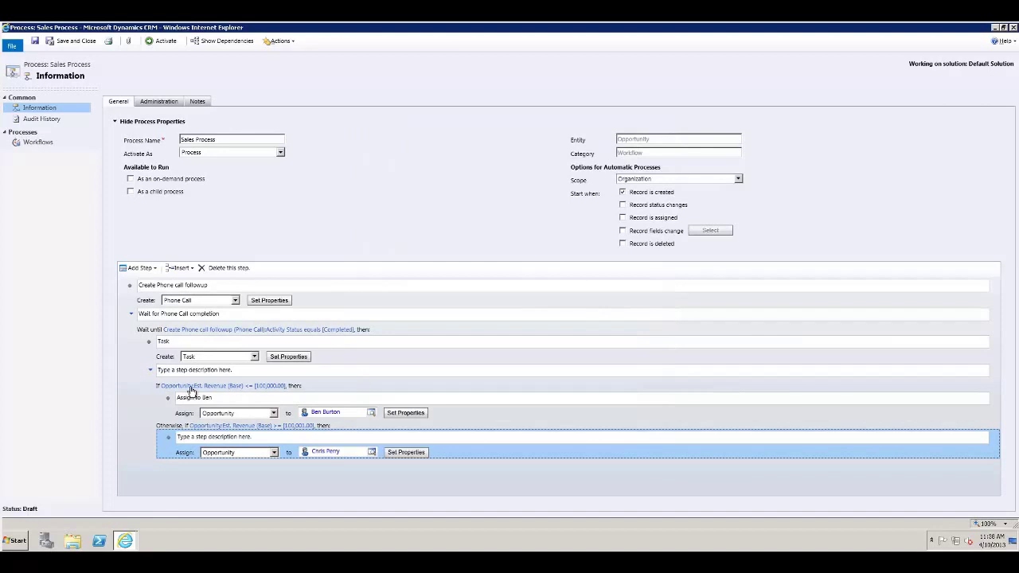
Select the Otherwise If and first If branches to review the routing
left_click(164, 428)
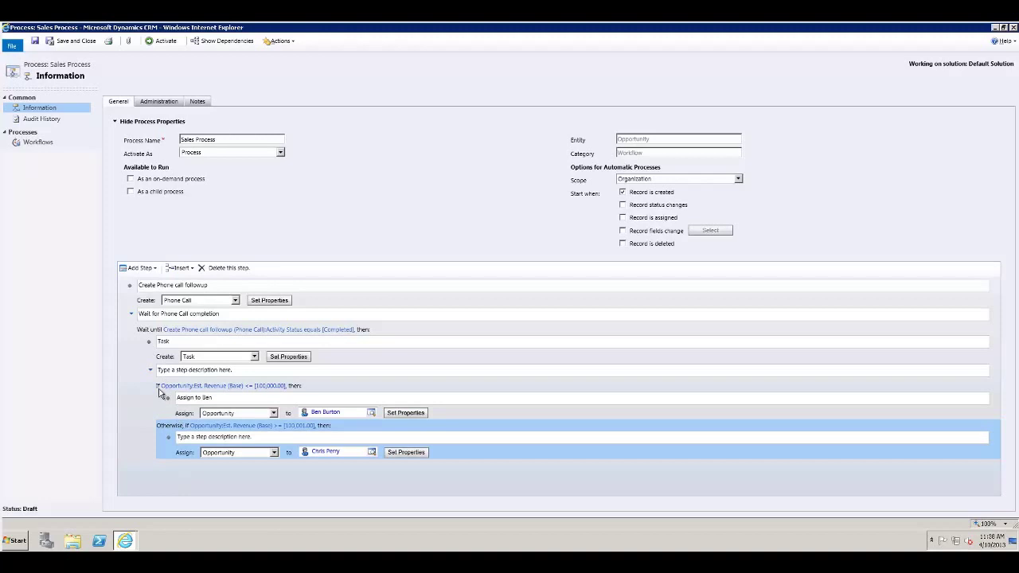
left_click(191, 417)
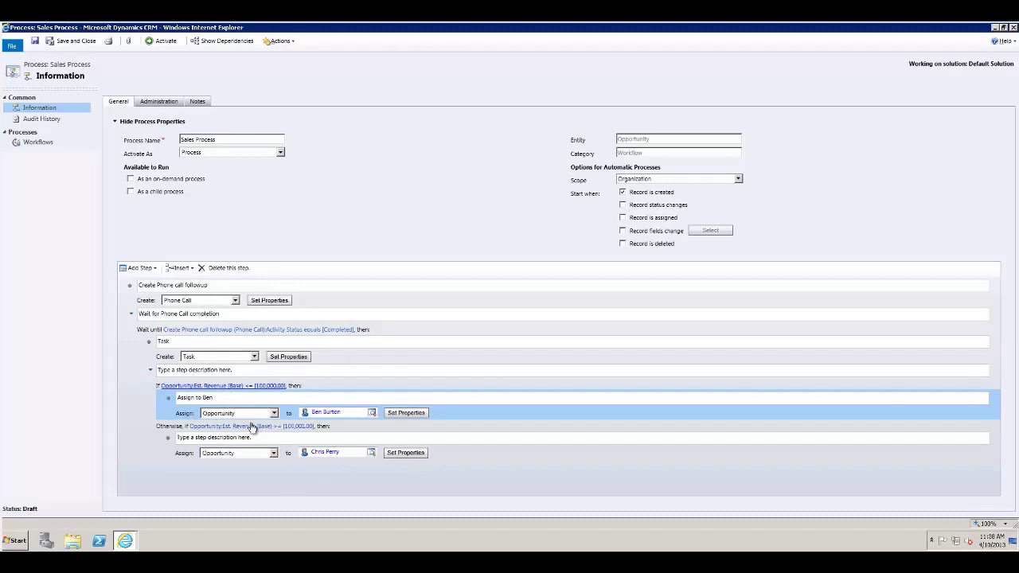
left_click(157, 389)
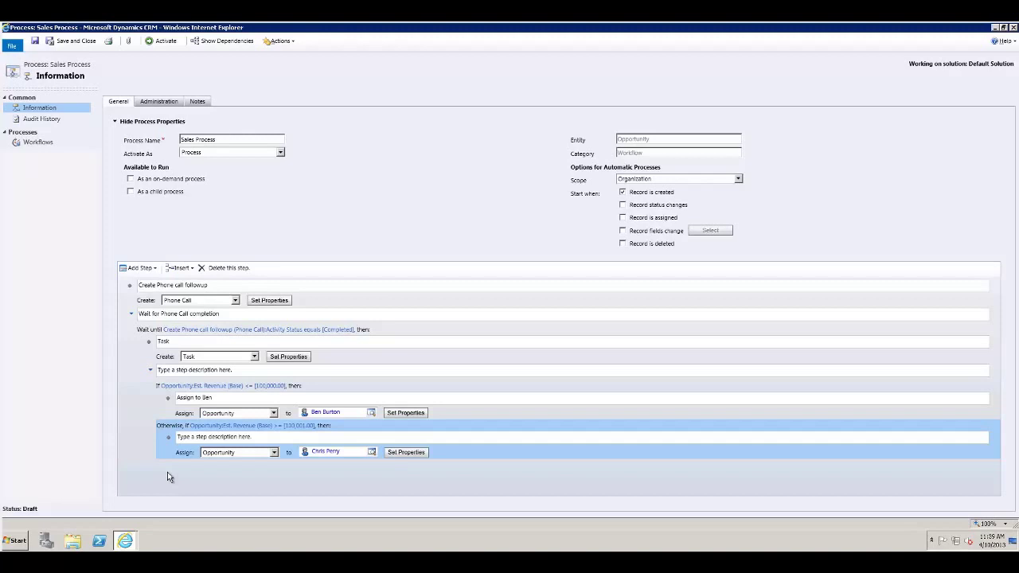
Add a final default Otherwise branch to the revenue condition
left_click(153, 270)
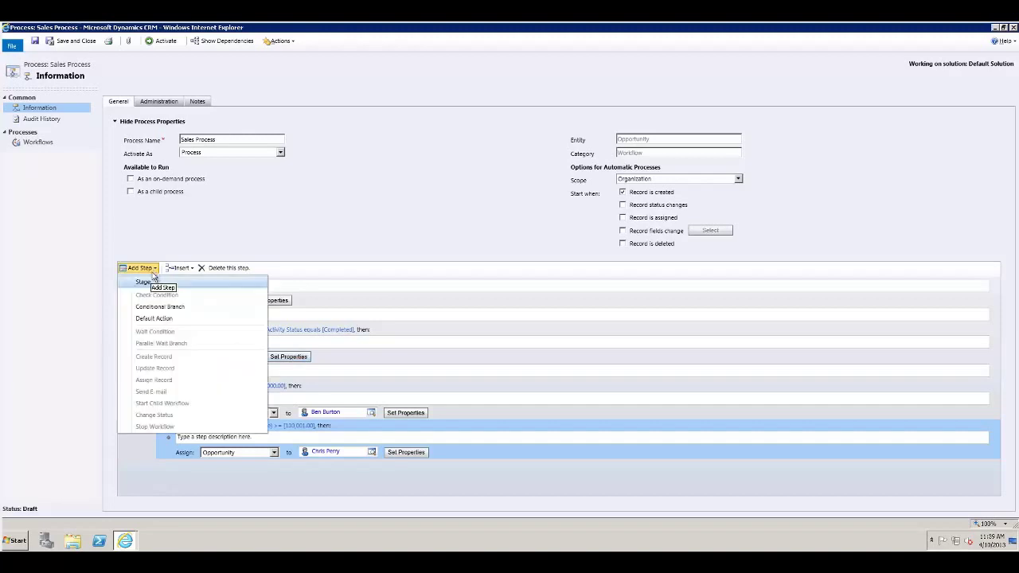
left_click(148, 324)
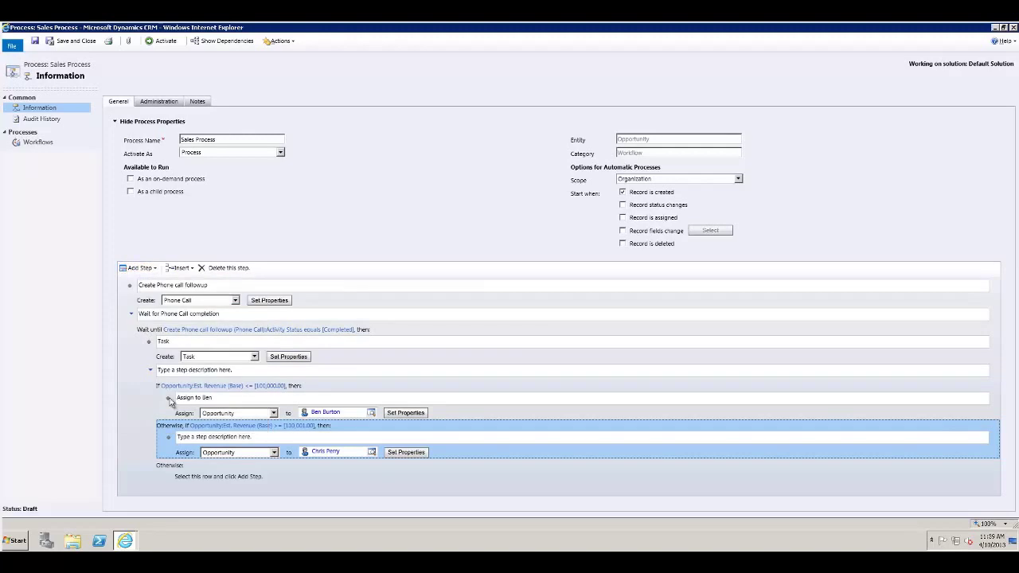
left_click(217, 477)
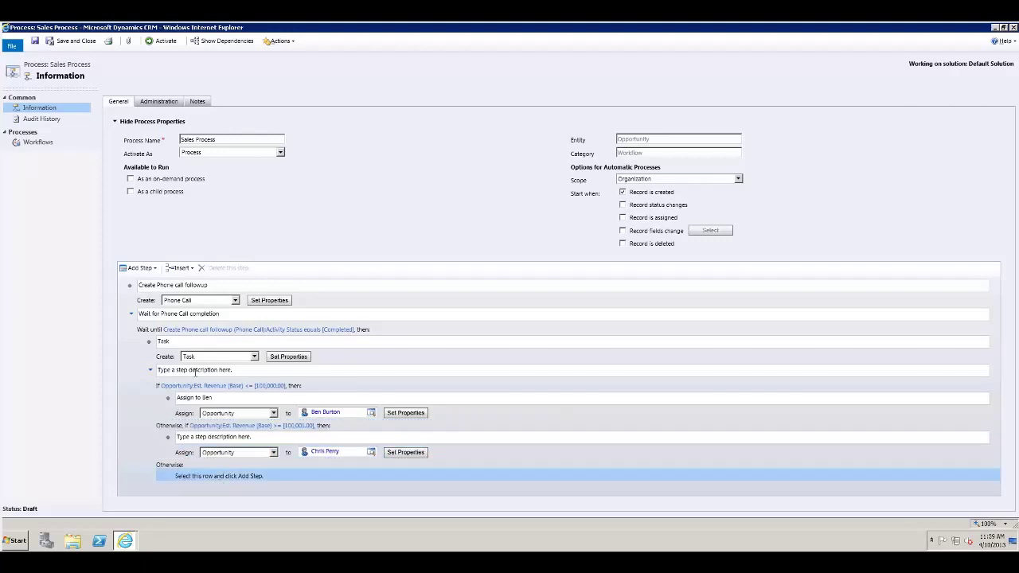
Add an Assign step in the default branch giving the opportunity to a third user
left_click(141, 269)
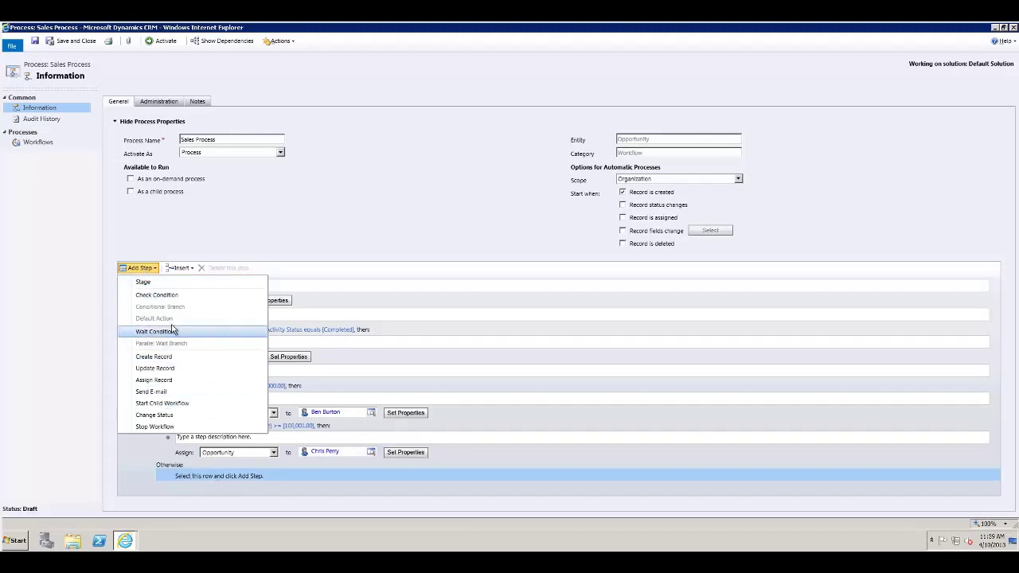
left_click(160, 381)
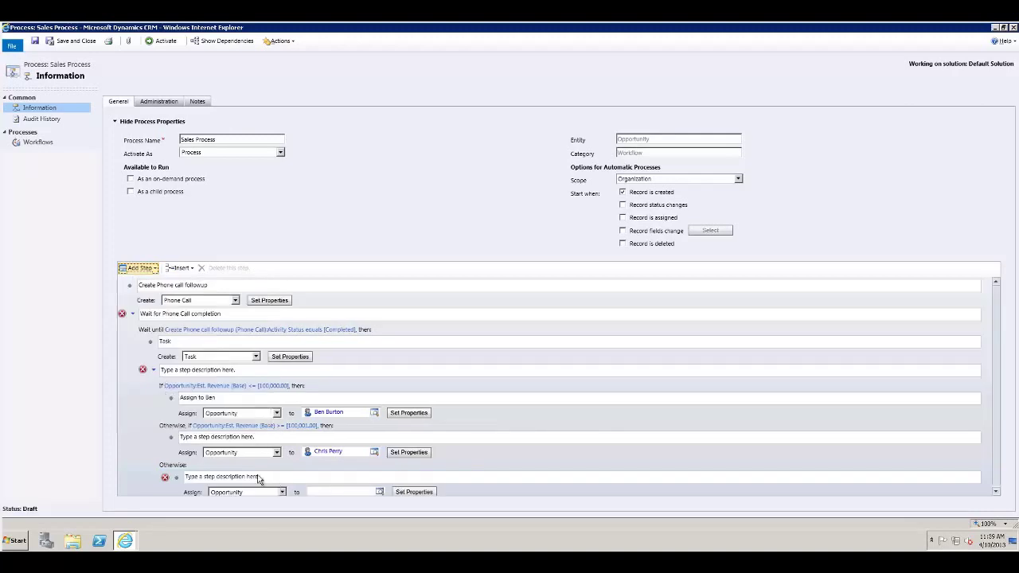
left_click(380, 491)
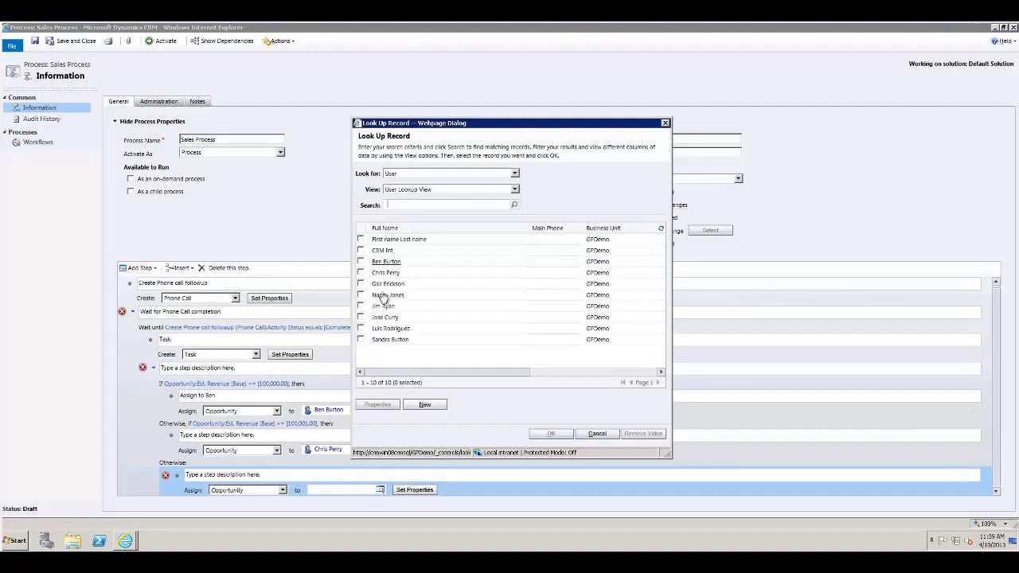
left_click(361, 295)
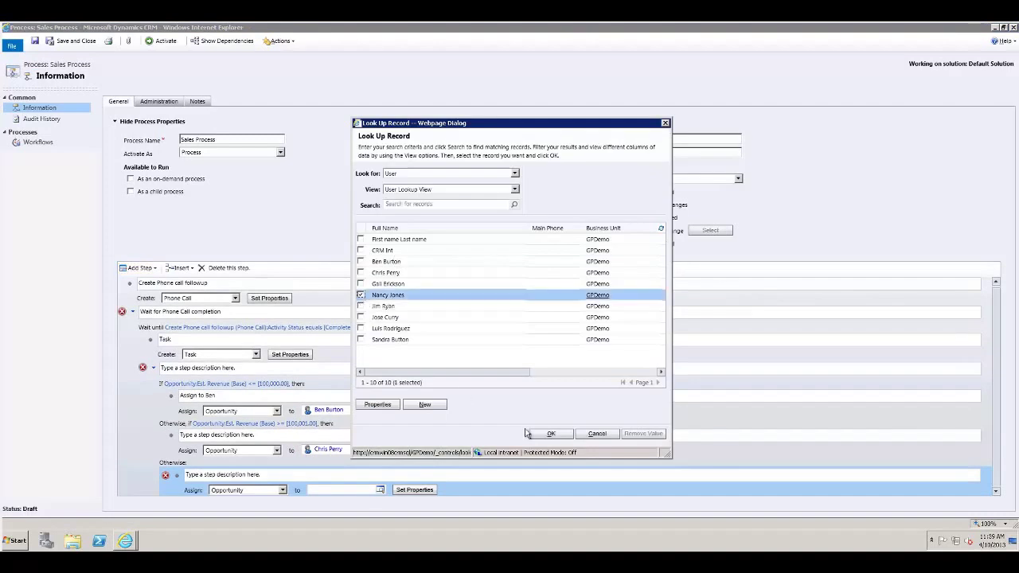
left_click(551, 433)
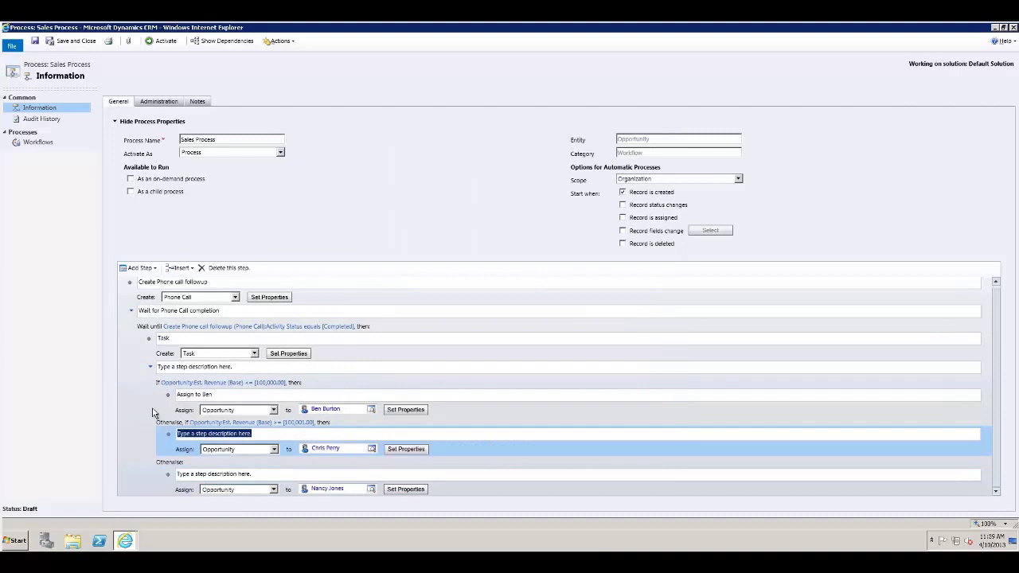
left_click(221, 473)
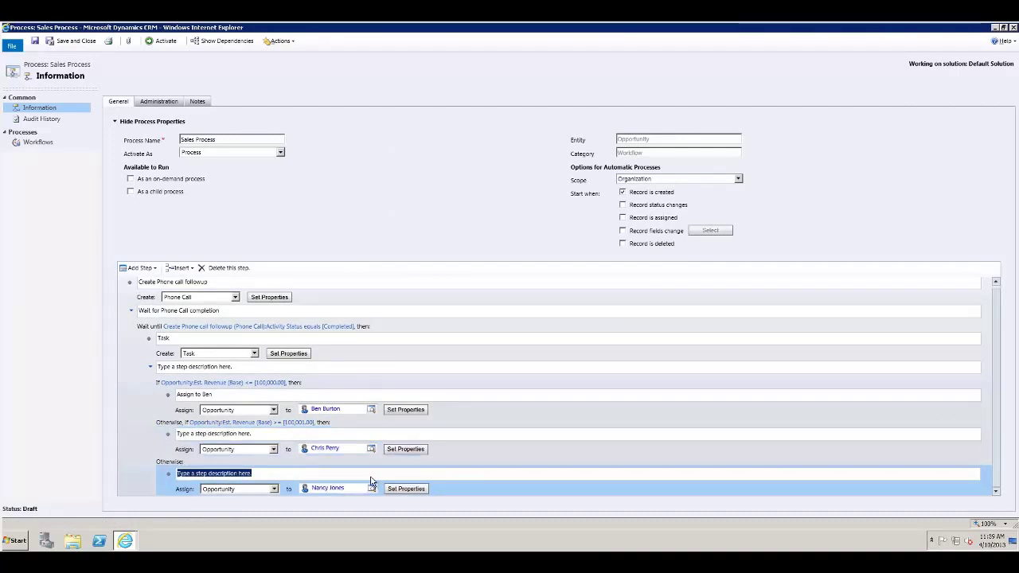
Activate the Sales Process, confirm the activation, and close the process form
left_click(270, 328)
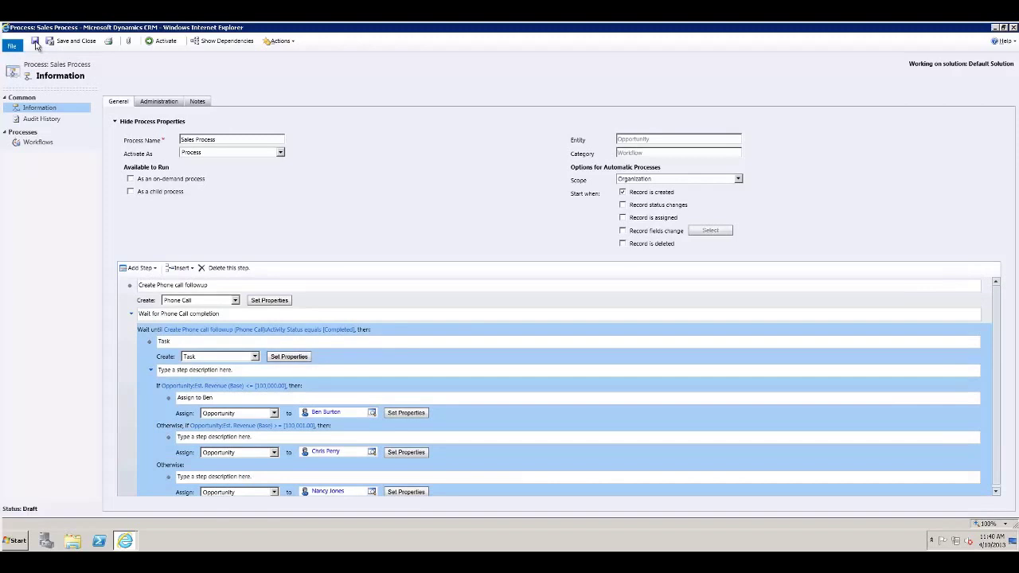
left_click(163, 44)
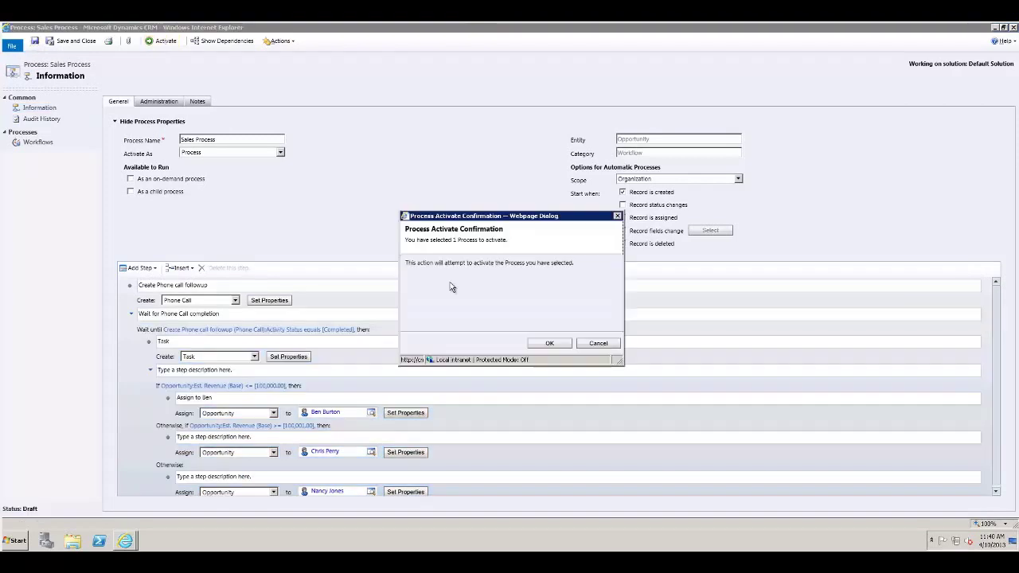
left_click(548, 345)
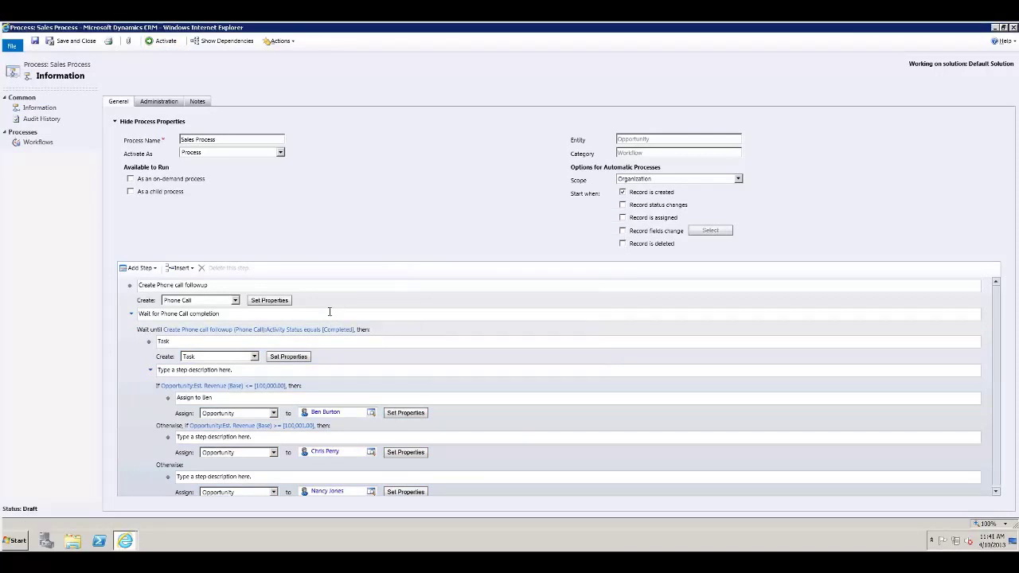
left_click(1012, 27)
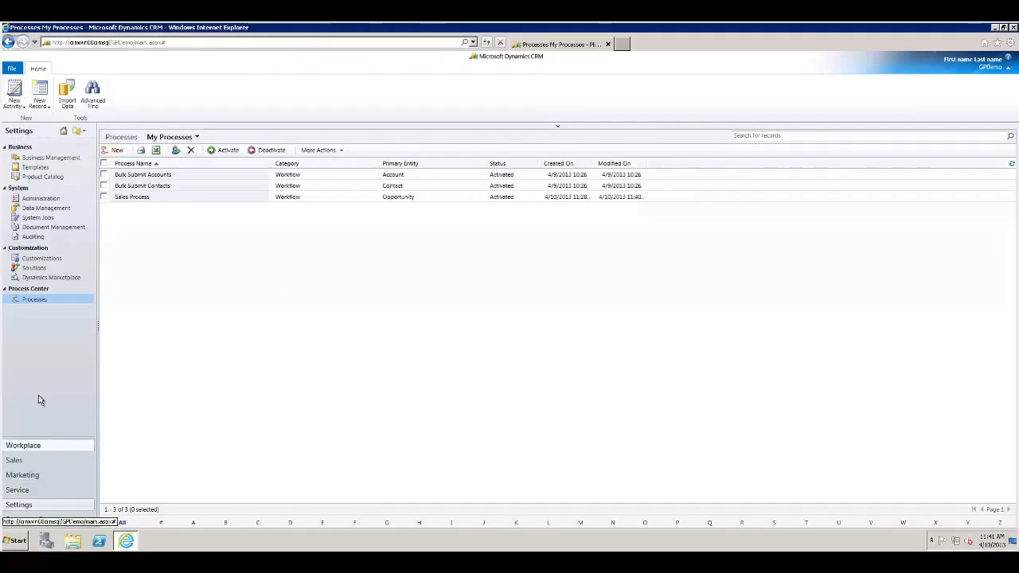
Create and save a new opportunity named 'Demo' under Sales > Opportunities
left_click(42, 460)
left_click(44, 156)
left_click(15, 95)
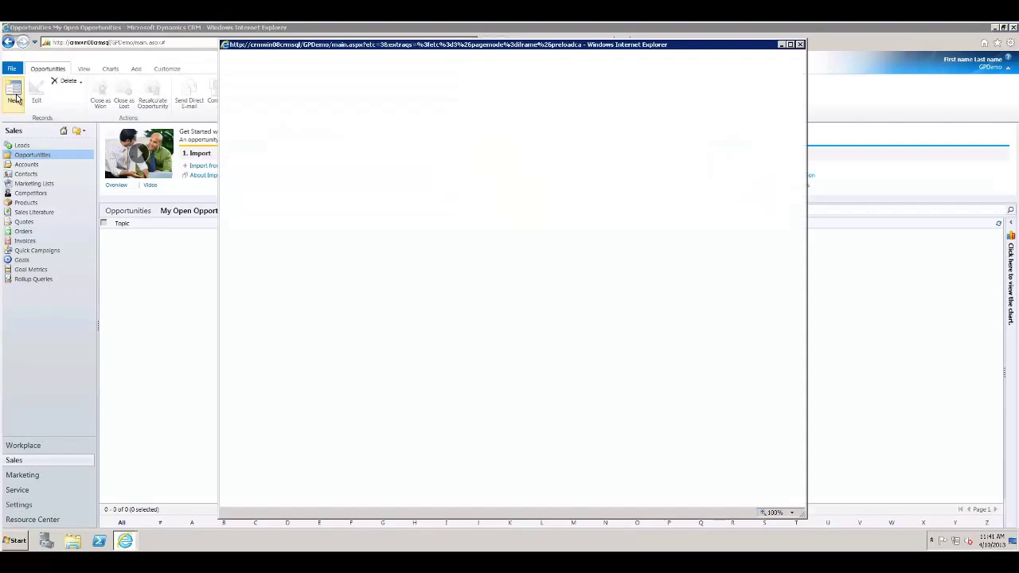
left_click(233, 92)
Set user-provided estimated revenue to 1,000, save, and show the opportunity's workflows
left_click(459, 345)
type("1,000")
left_click(234, 93)
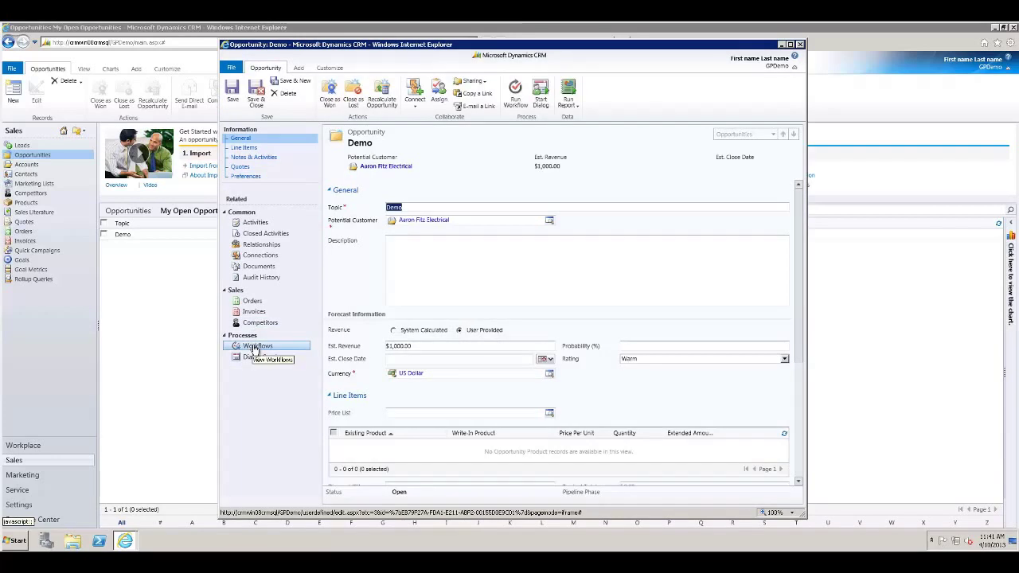
left_click(255, 347)
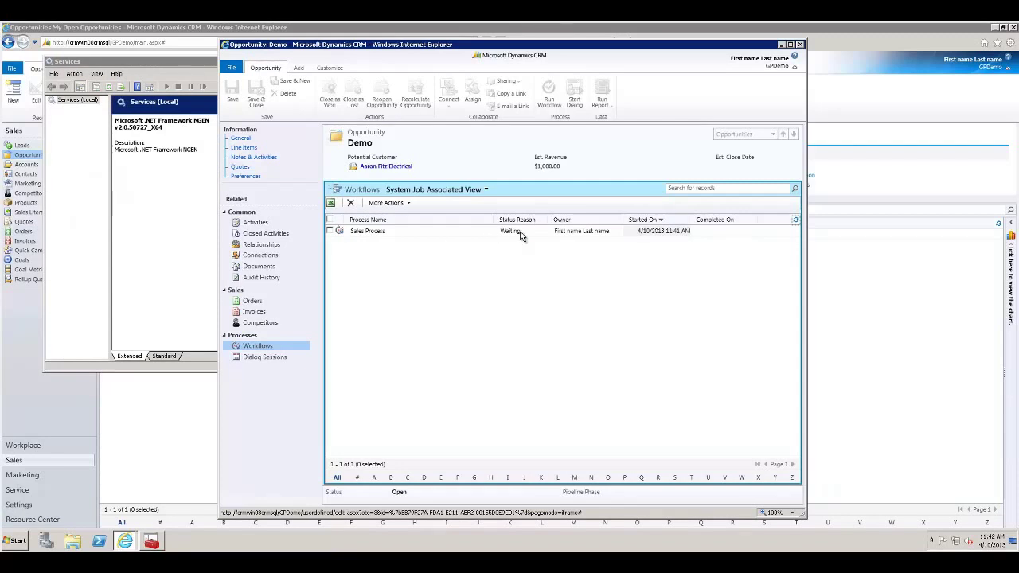
Open the Sales Process system job from the Demo opportunity's Workflows grid
left_click(400, 232)
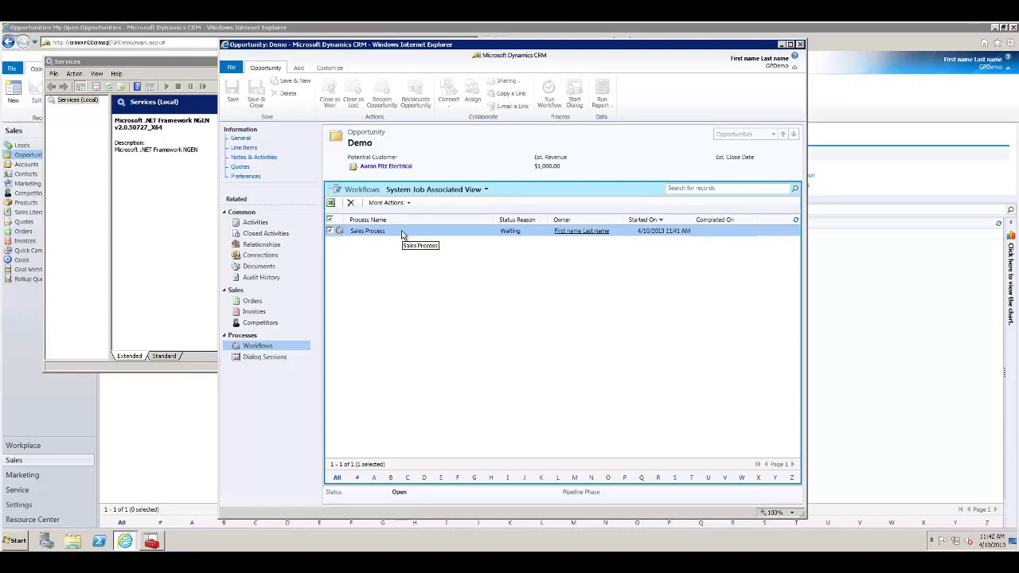
double_click(402, 234)
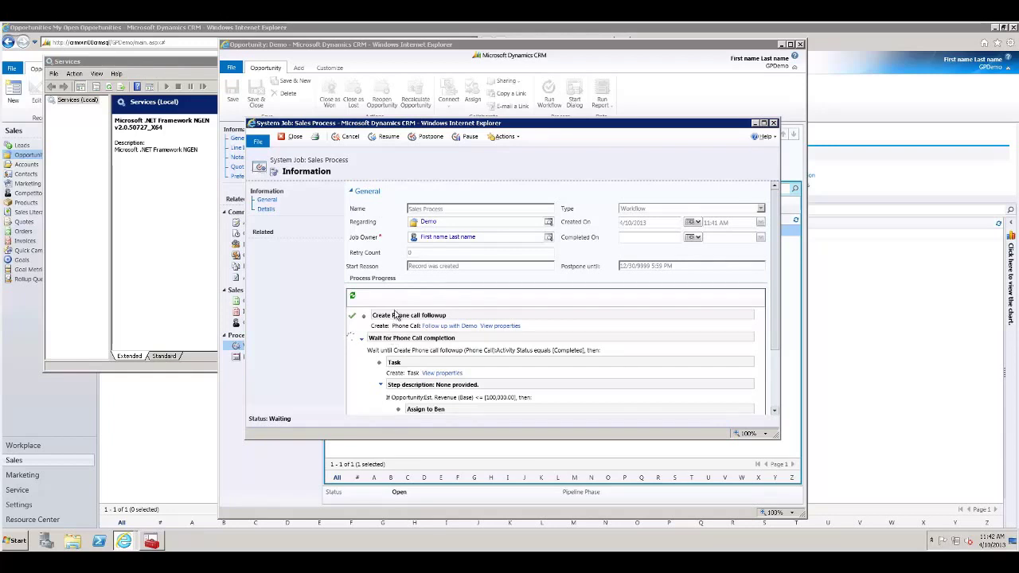
Set My Company as the recipient of the Follow up with Demo phone call and mark it completed
left_click(451, 327)
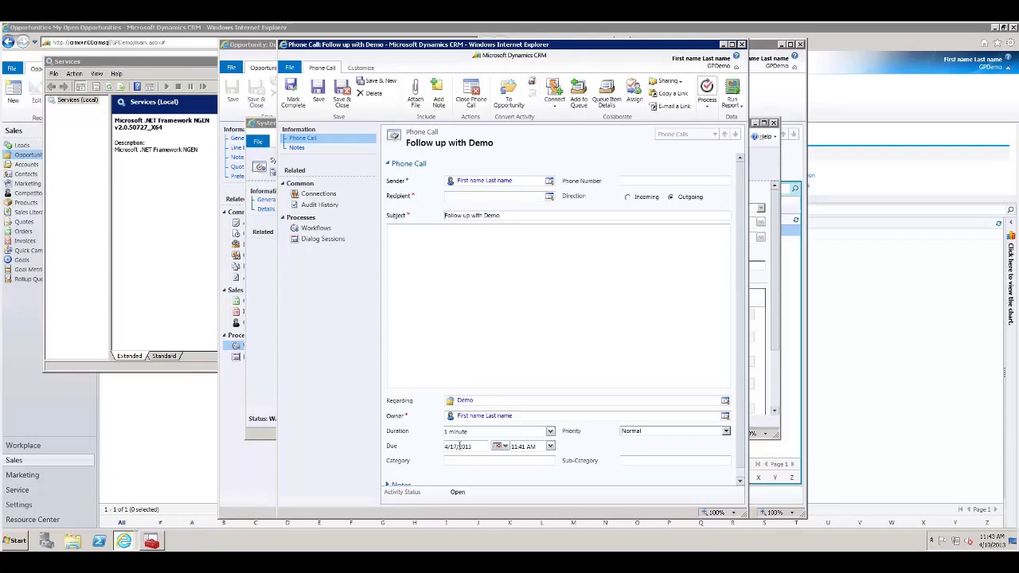
left_click(549, 196)
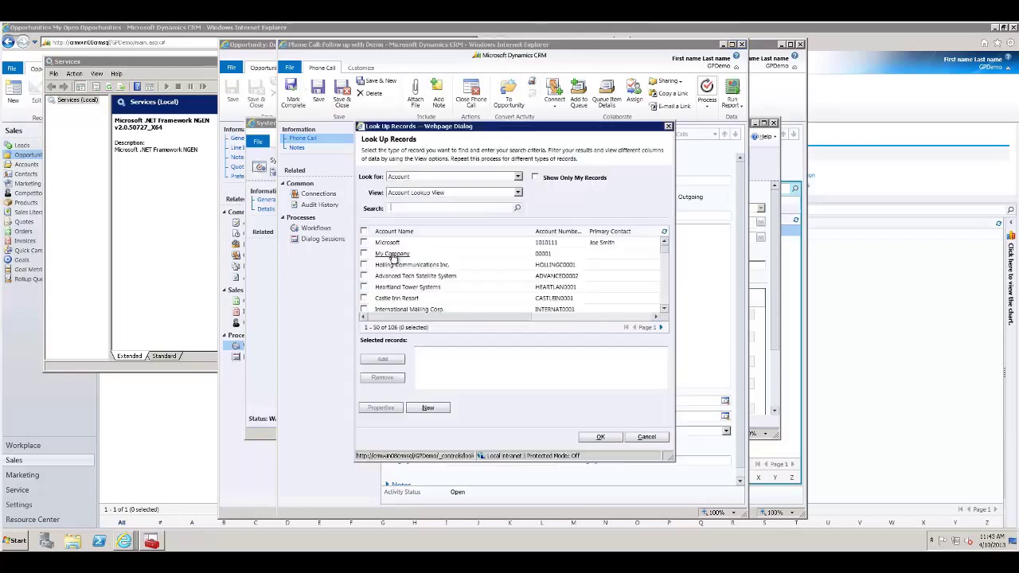
double_click(393, 253)
left_click(601, 437)
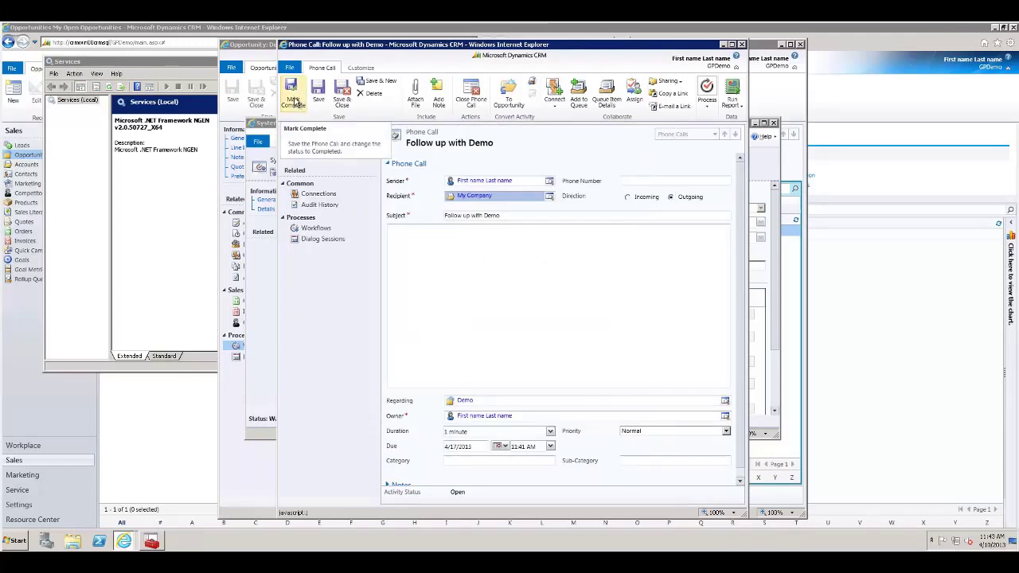
left_click(294, 102)
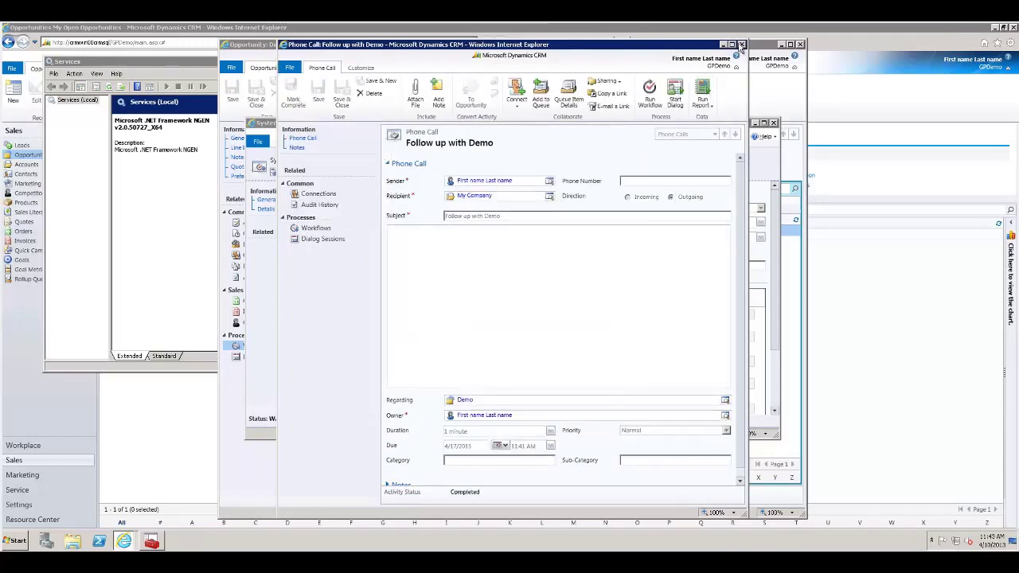
left_click(742, 46)
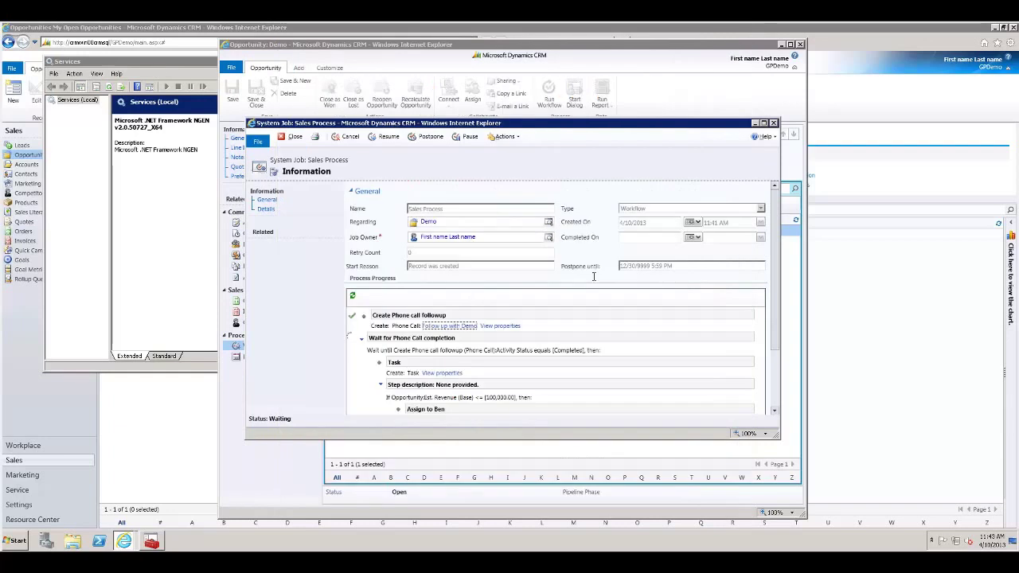
Refresh the Sales Process job to confirm the 30 day followup task was created, then close it
left_click(352, 298)
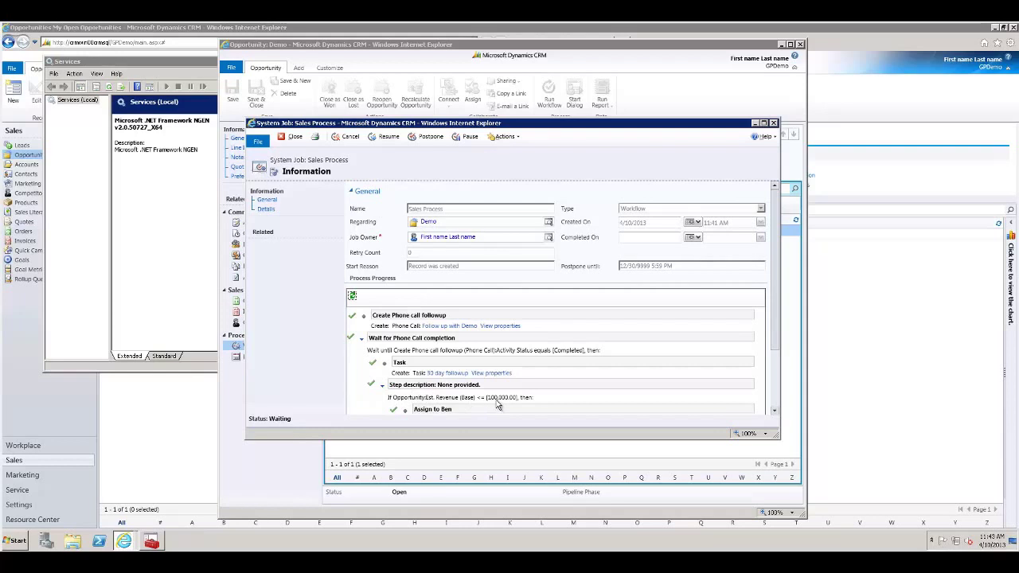
left_click(774, 411)
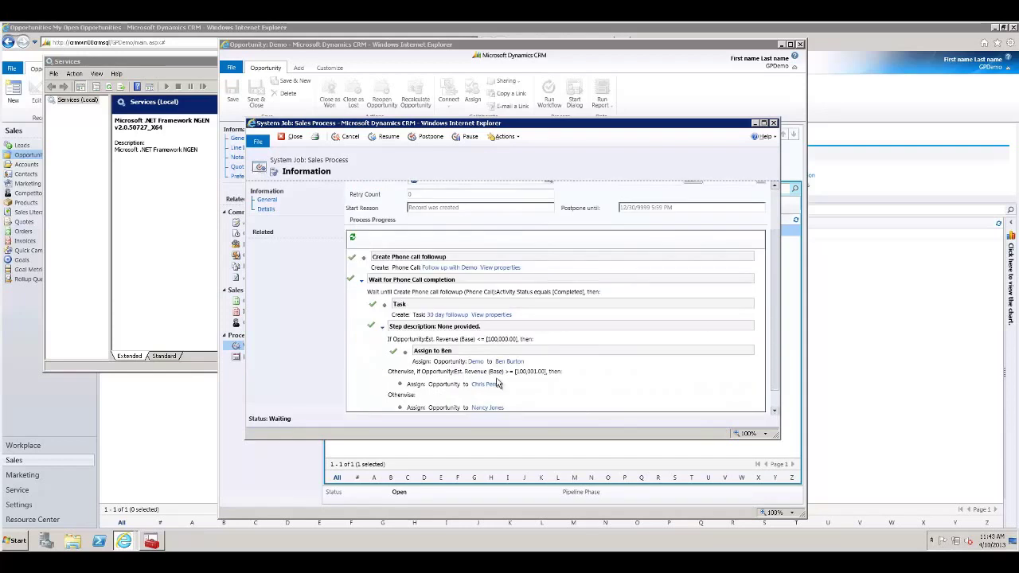
left_click(773, 123)
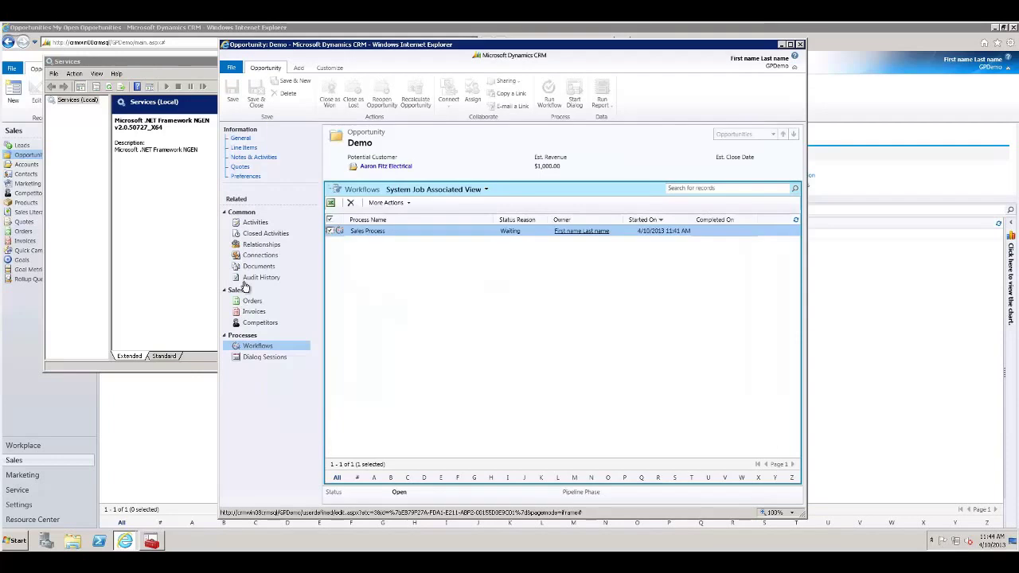
Review the Demo opportunity's open activities, closed activities and general details, then close the opportunity
left_click(263, 224)
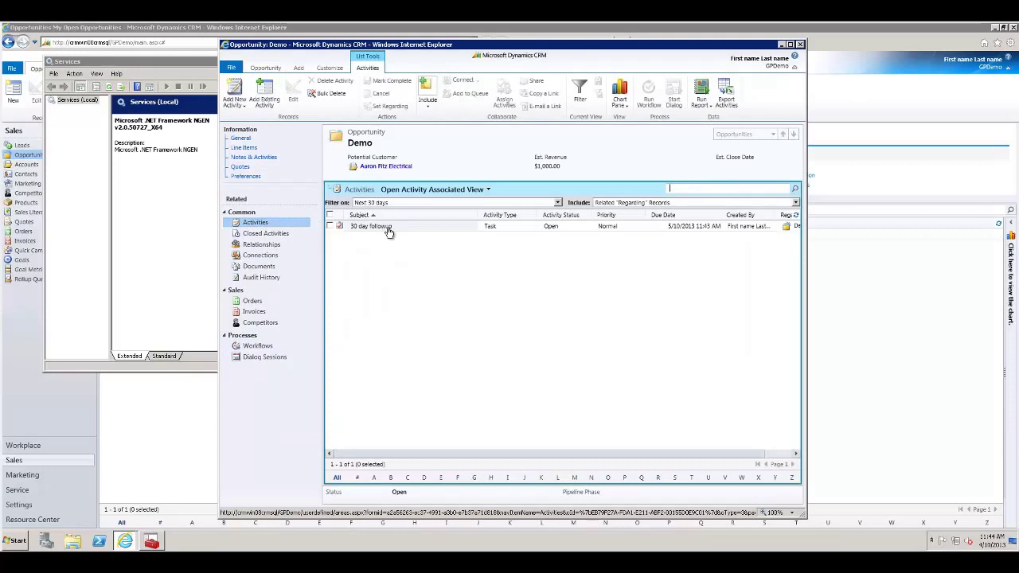
left_click(265, 235)
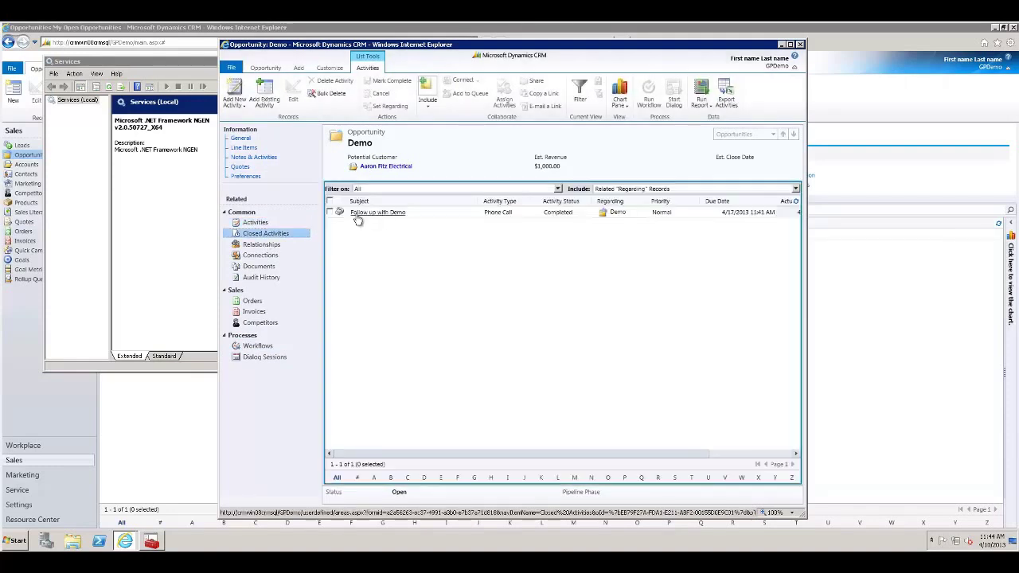
left_click(256, 226)
left_click(249, 137)
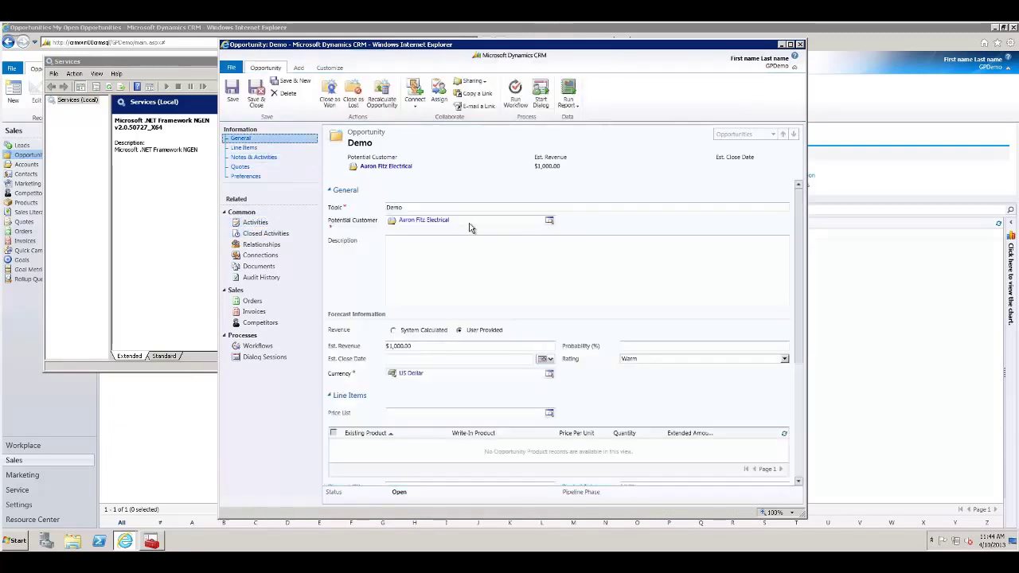
left_click(517, 250)
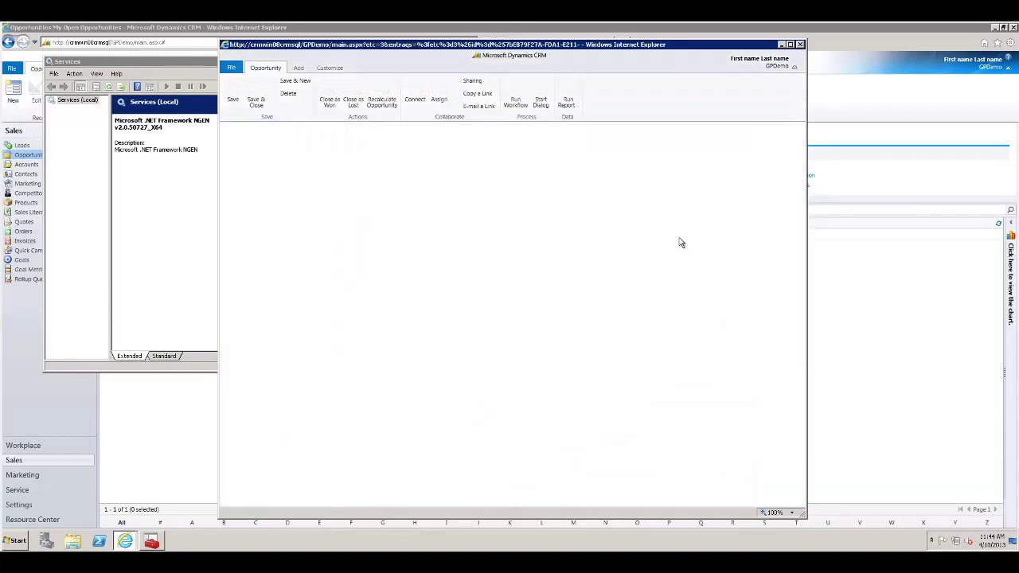
left_click(794, 472)
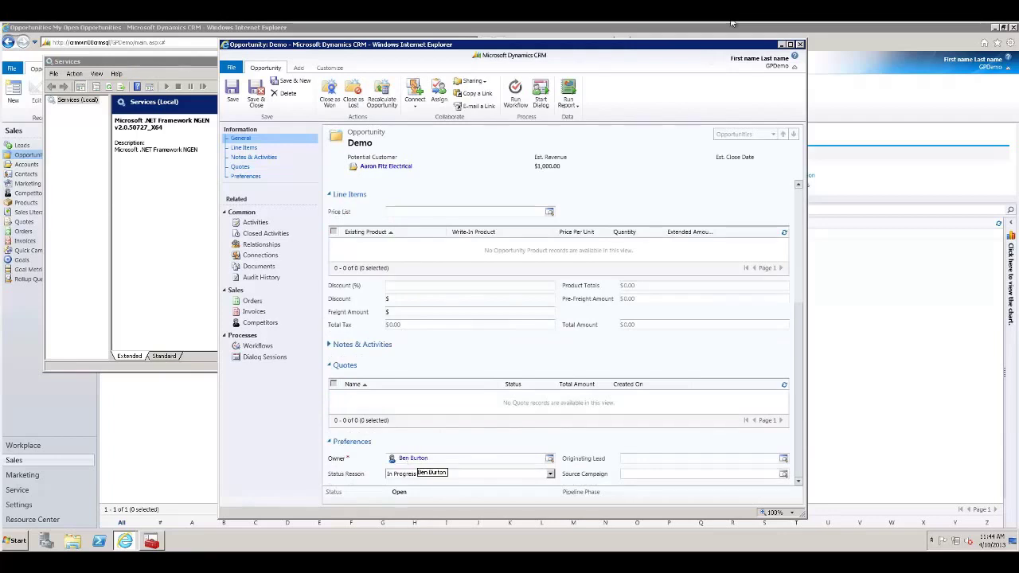
left_click(801, 44)
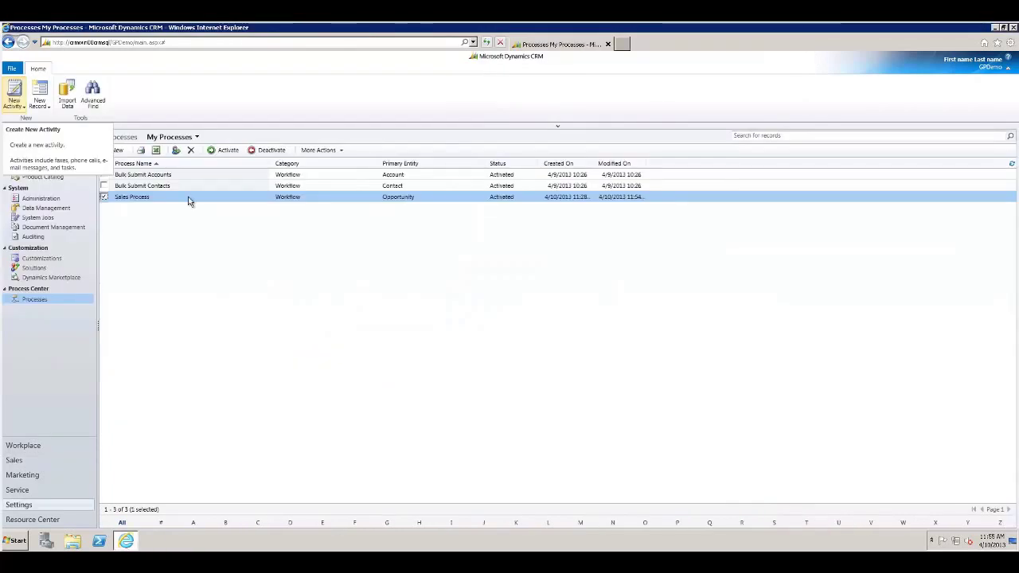
Deactivate the Sales Process workflow and hide its process properties in the draft editor
double_click(189, 201)
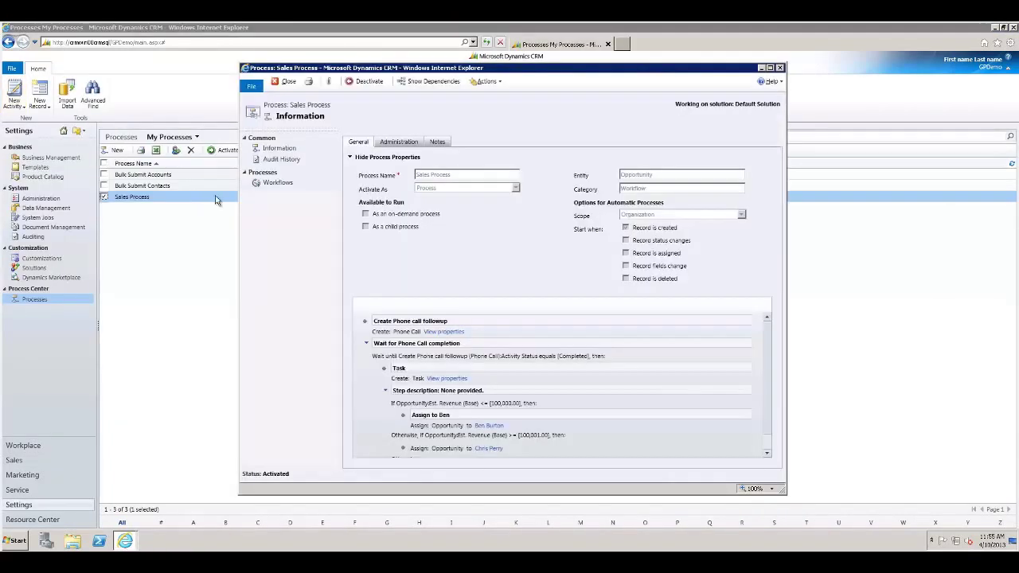
left_click(360, 81)
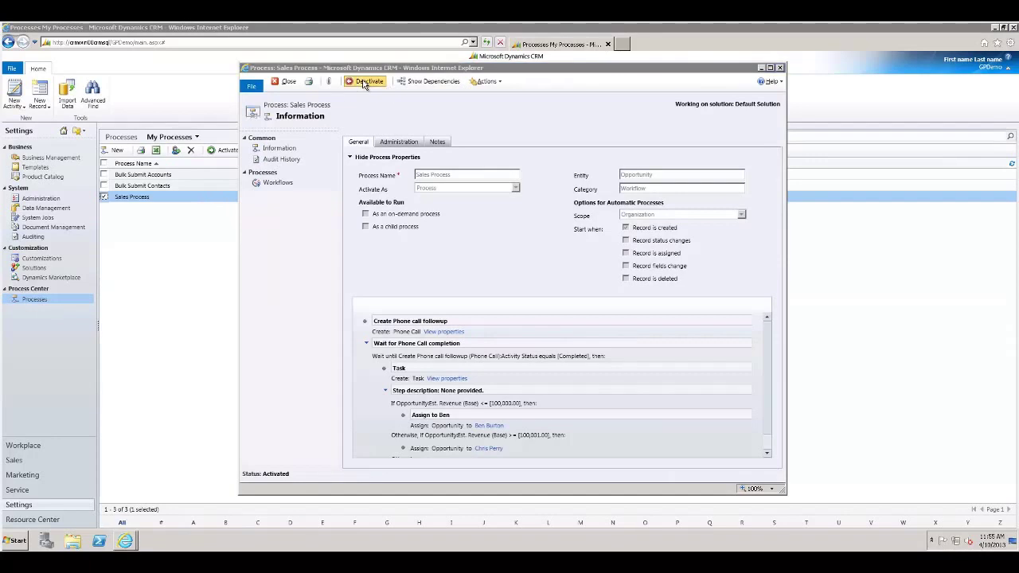
left_click(552, 345)
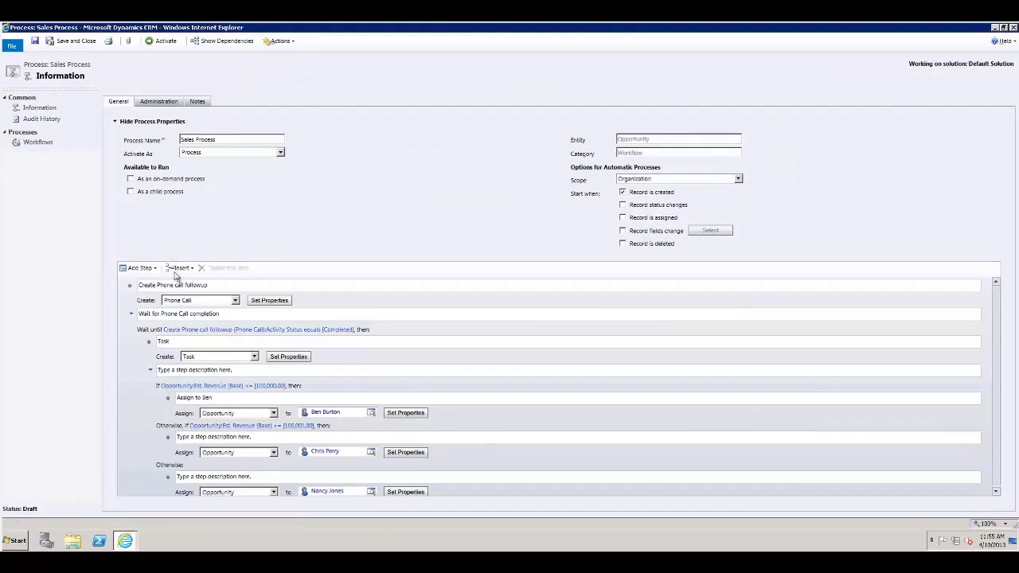
left_click(117, 123)
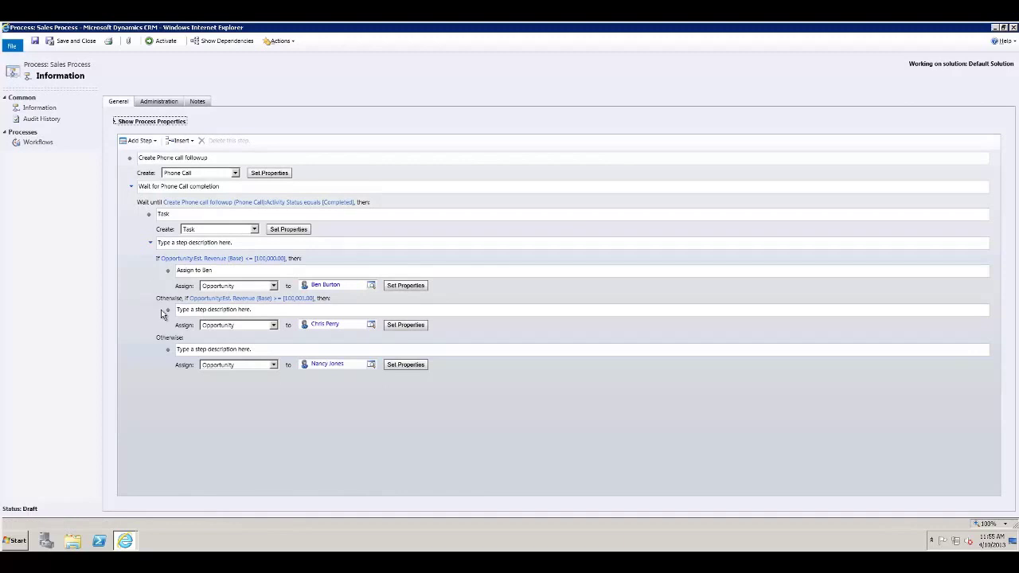
Insert a Create Record step for a Task right after the Create Phone call followup step
left_click(135, 174)
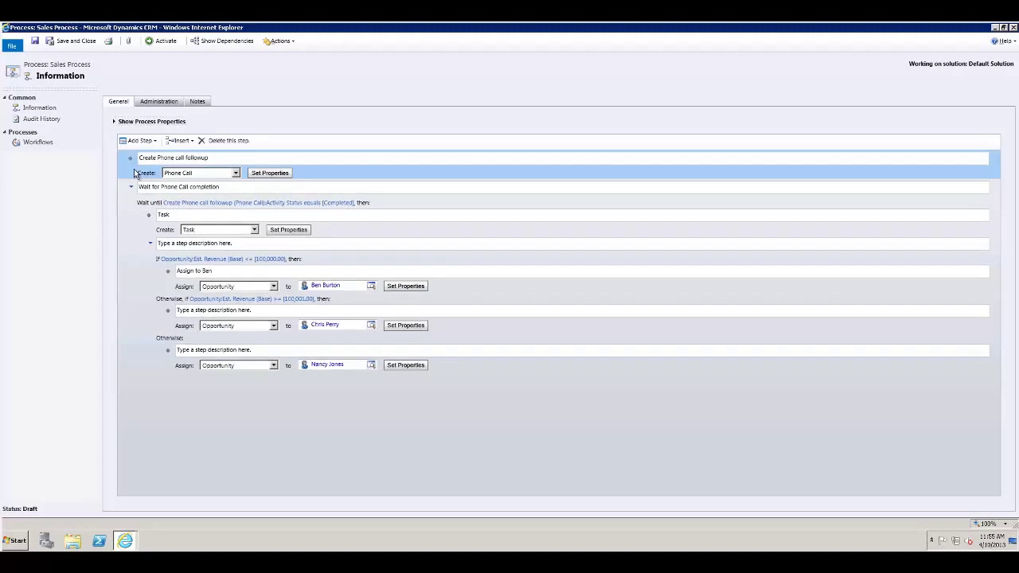
left_click(185, 142)
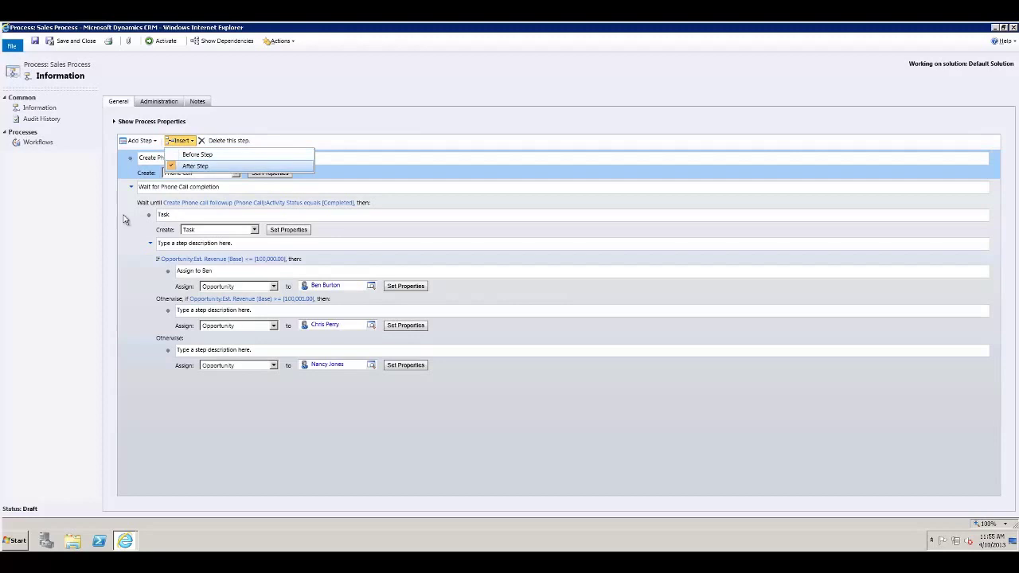
left_click(131, 167)
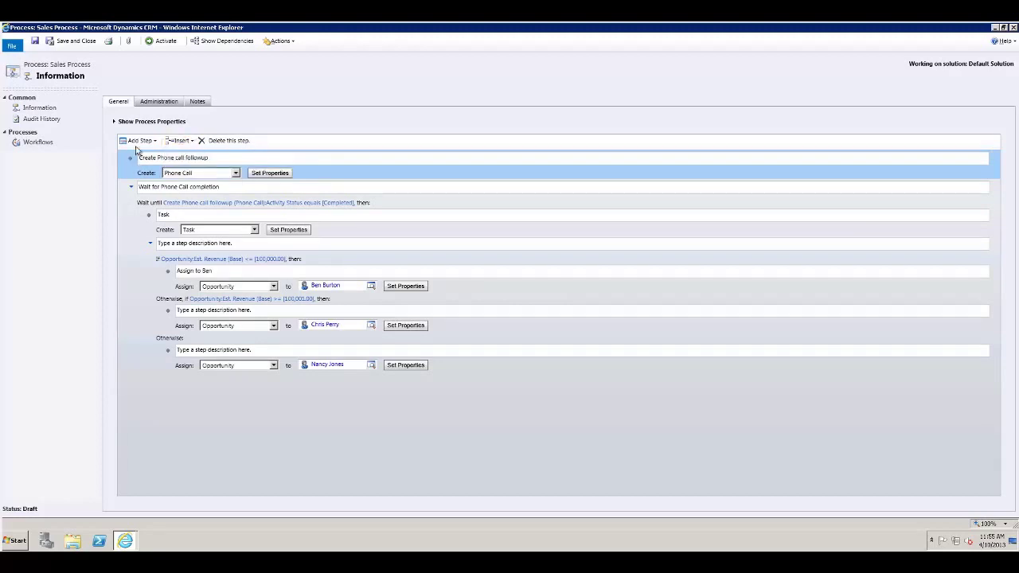
left_click(142, 142)
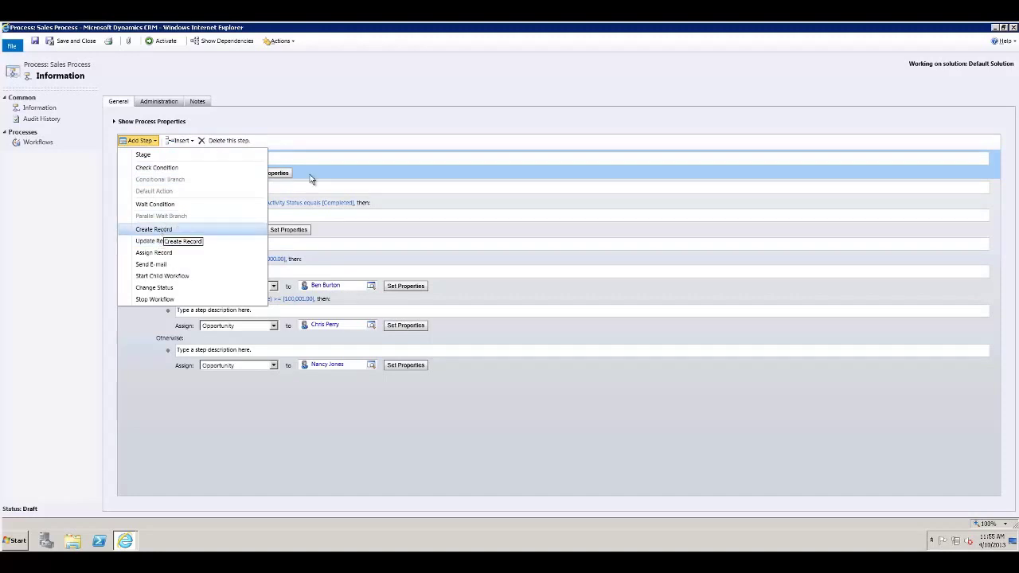
left_click(154, 229)
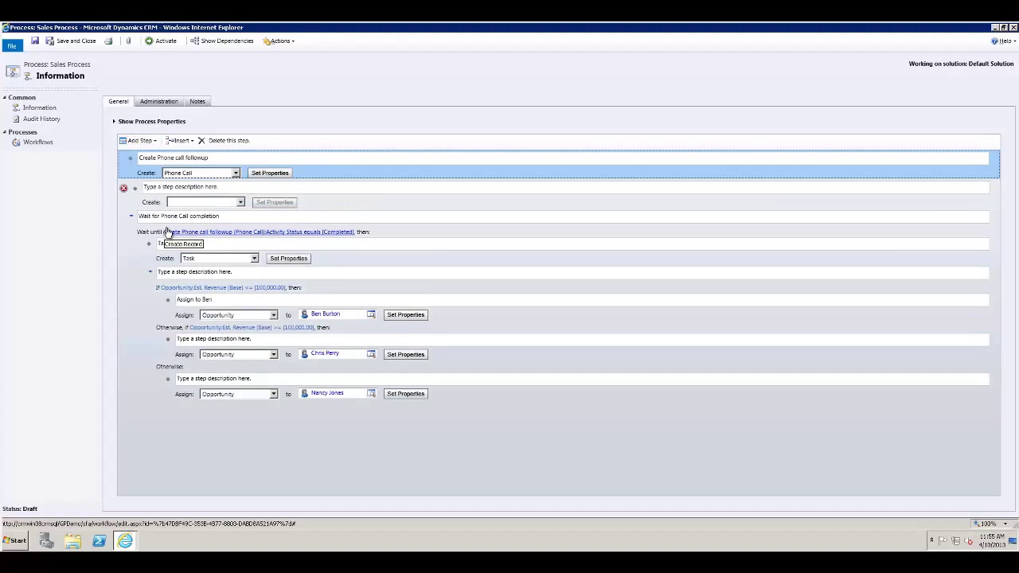
left_click(180, 203)
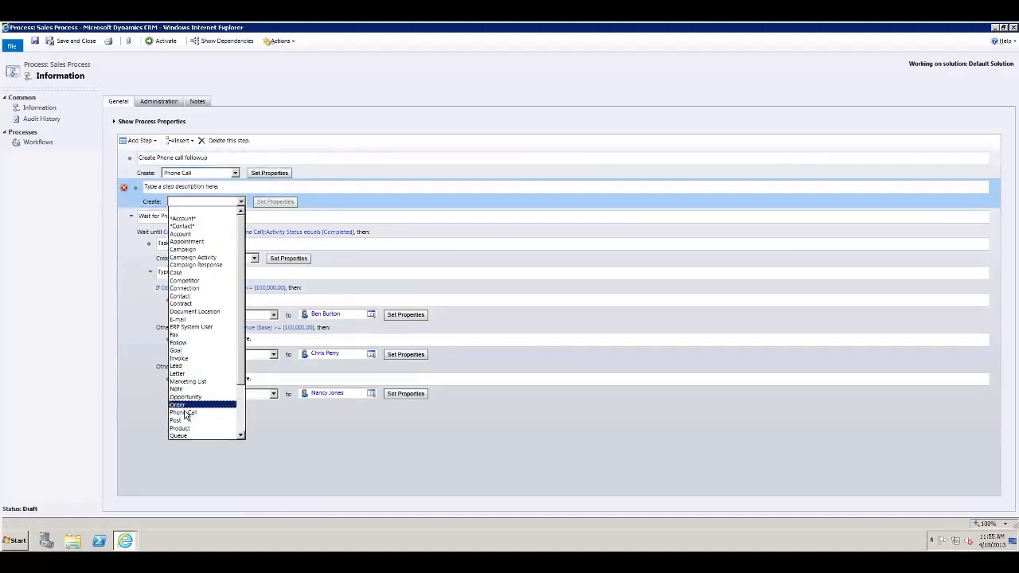
key("t")
key("Return")
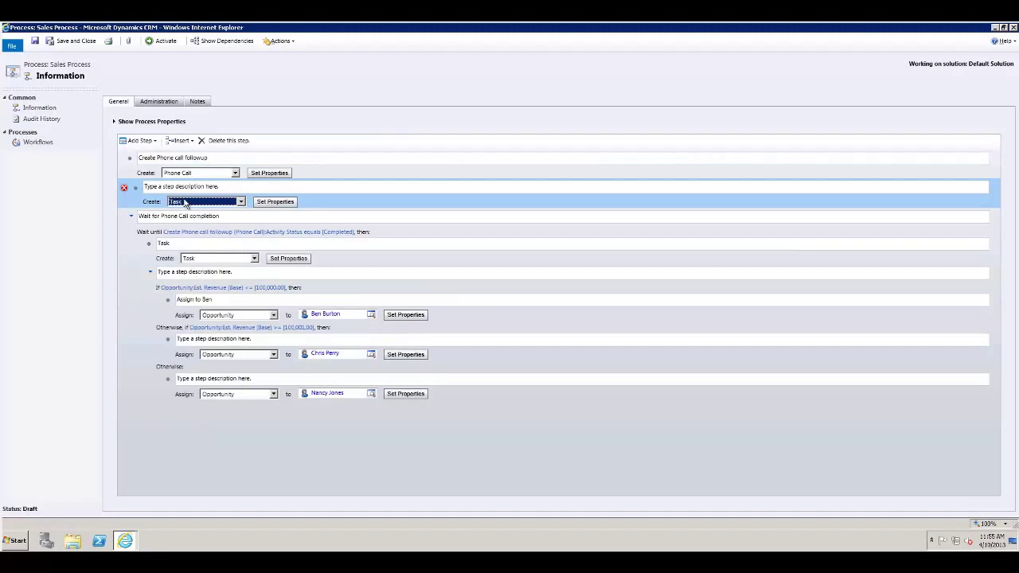
left_click(138, 248)
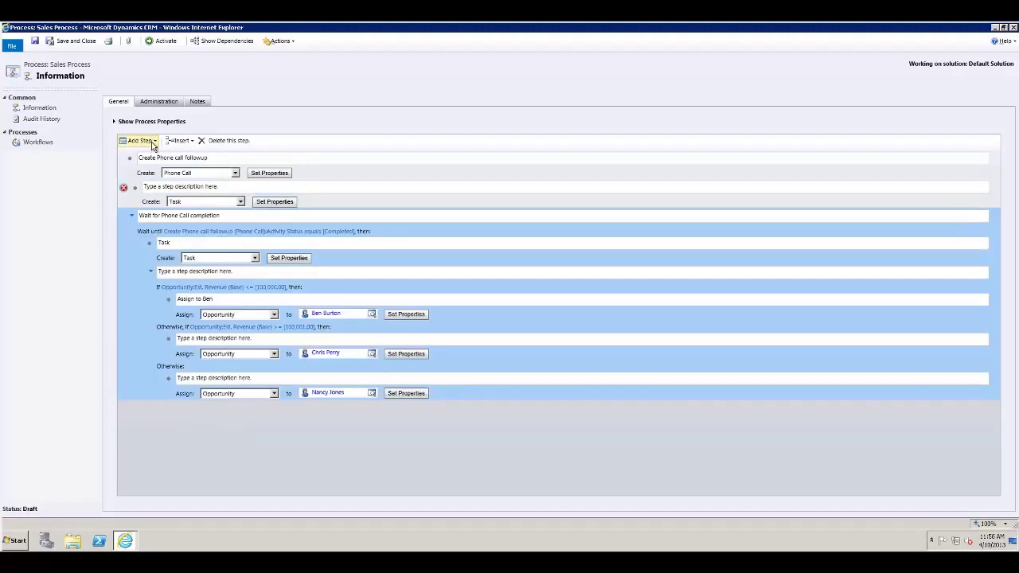
left_click(153, 143)
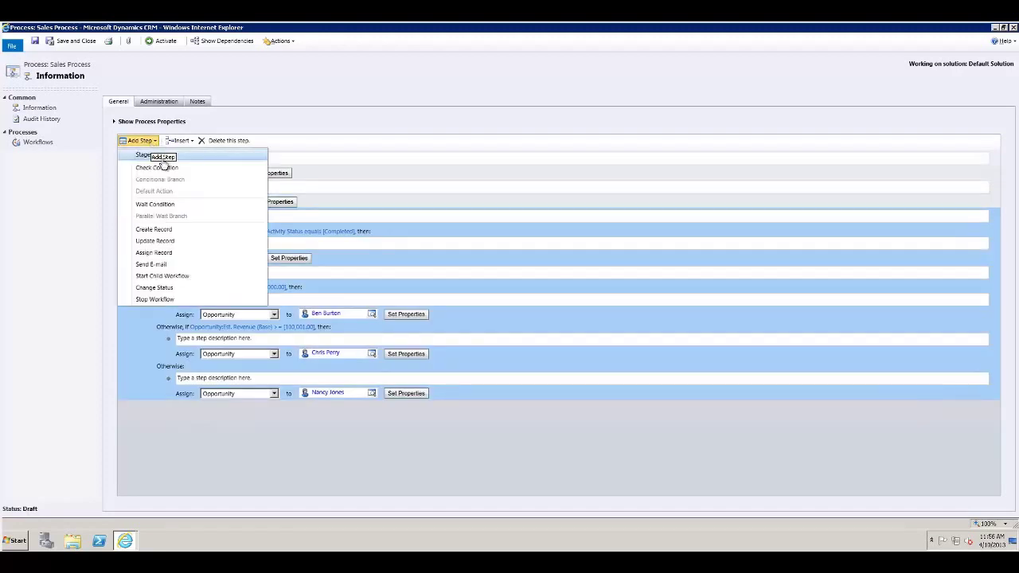